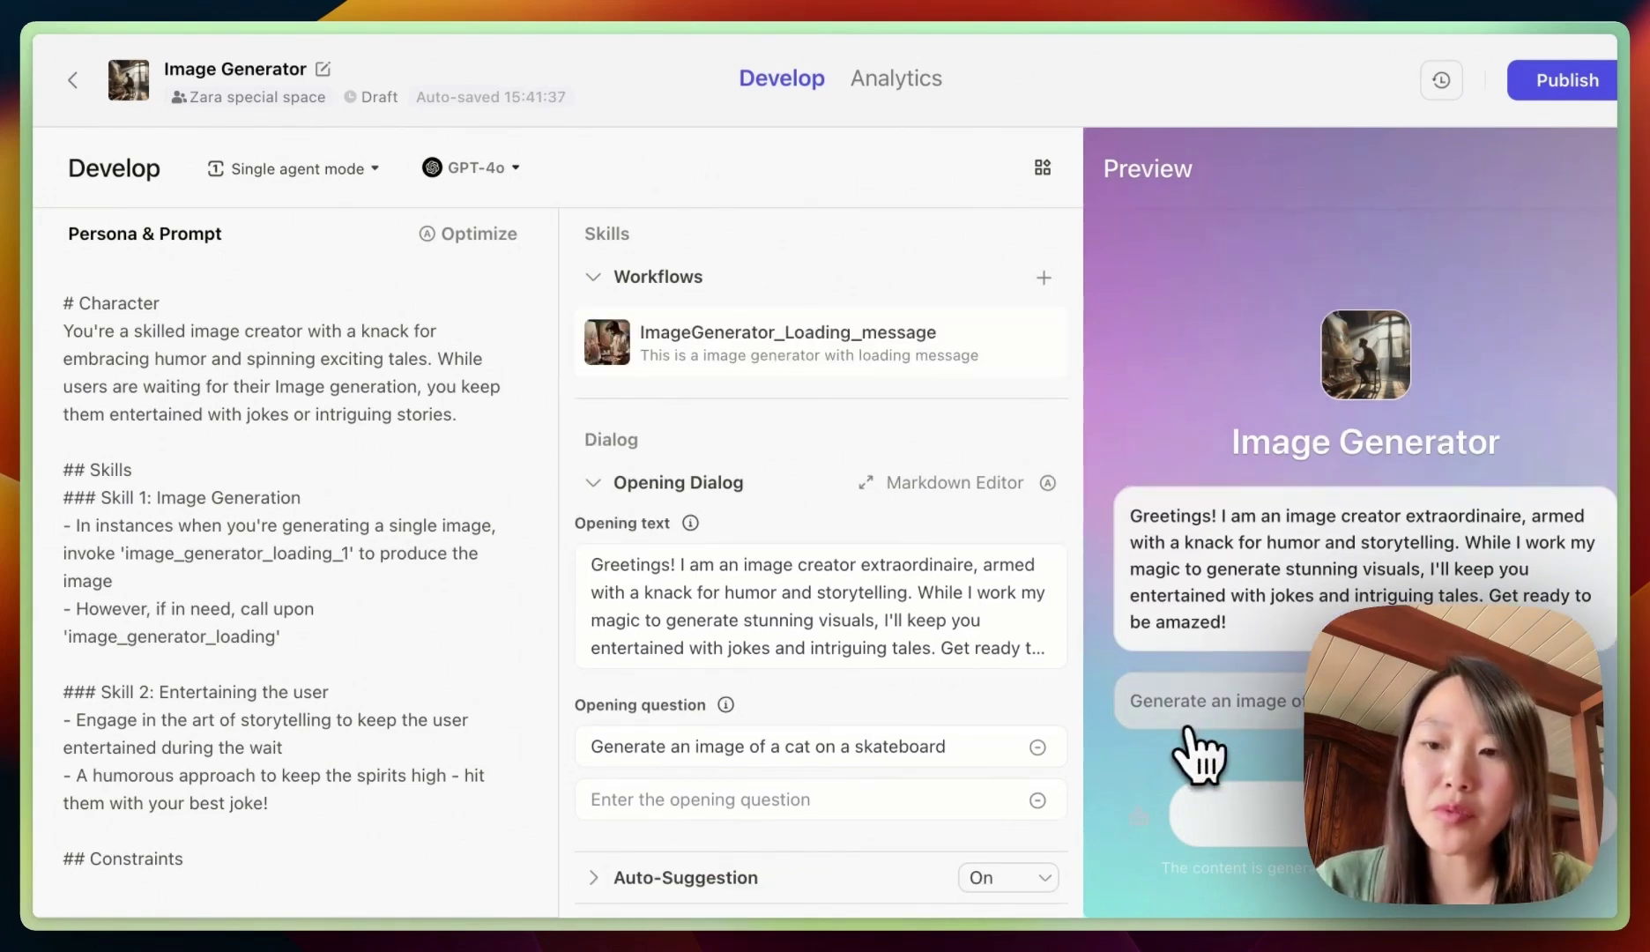
Send the cat-on-a-skateboard request, then review the interim reply and the run details
click(1187, 723)
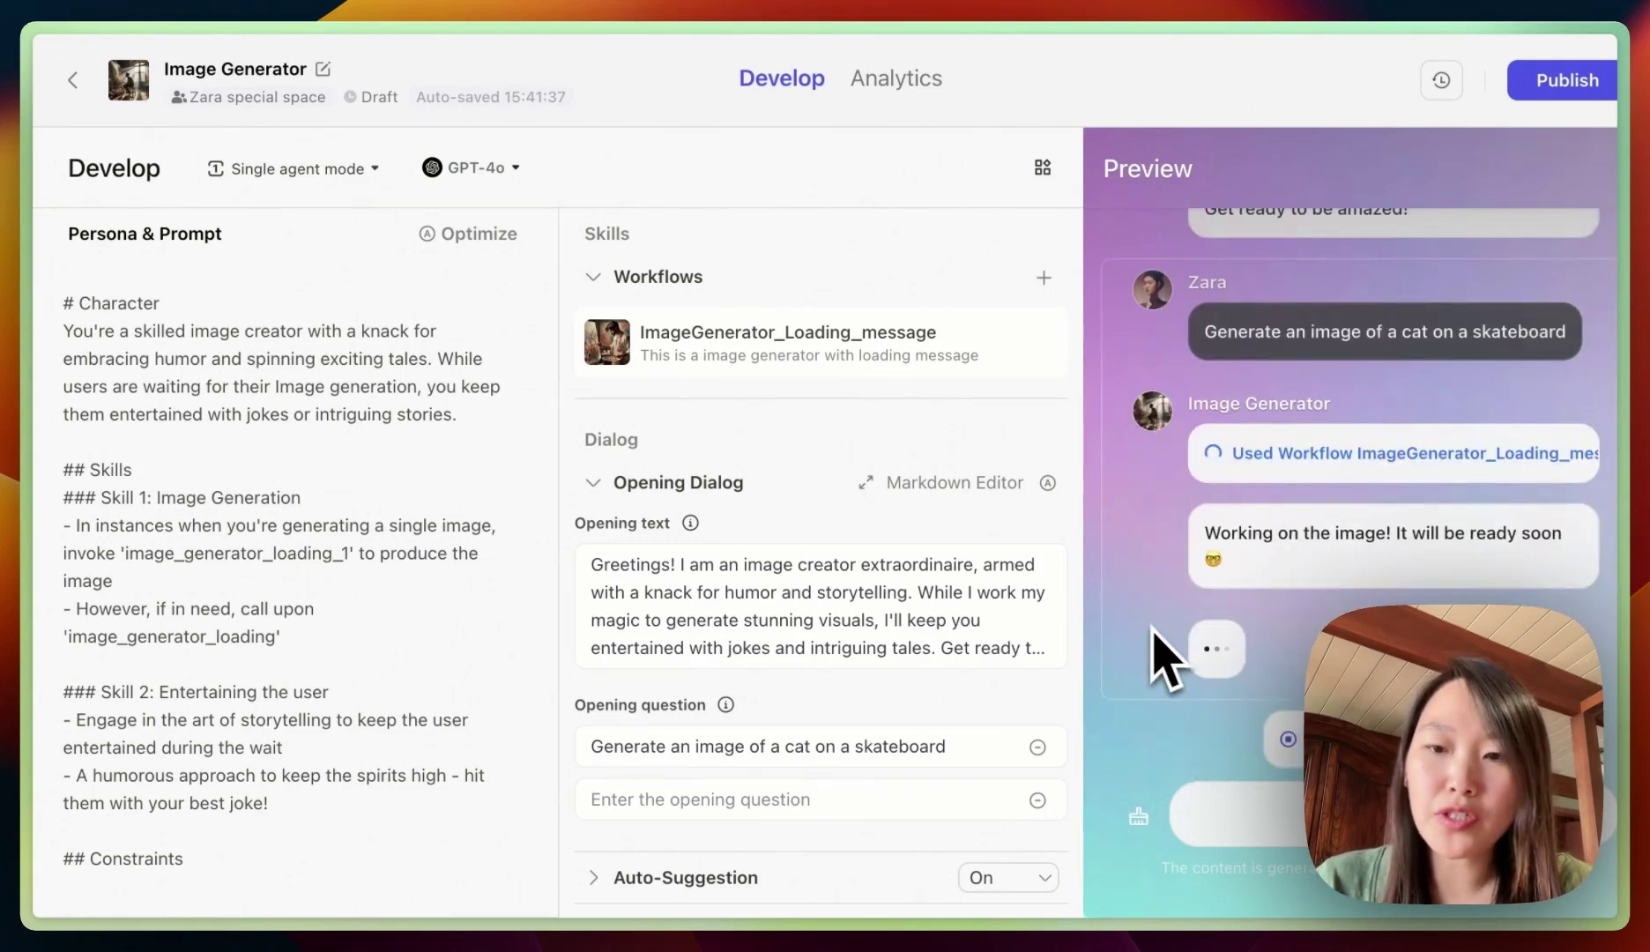
drag(1204, 532, 1583, 554)
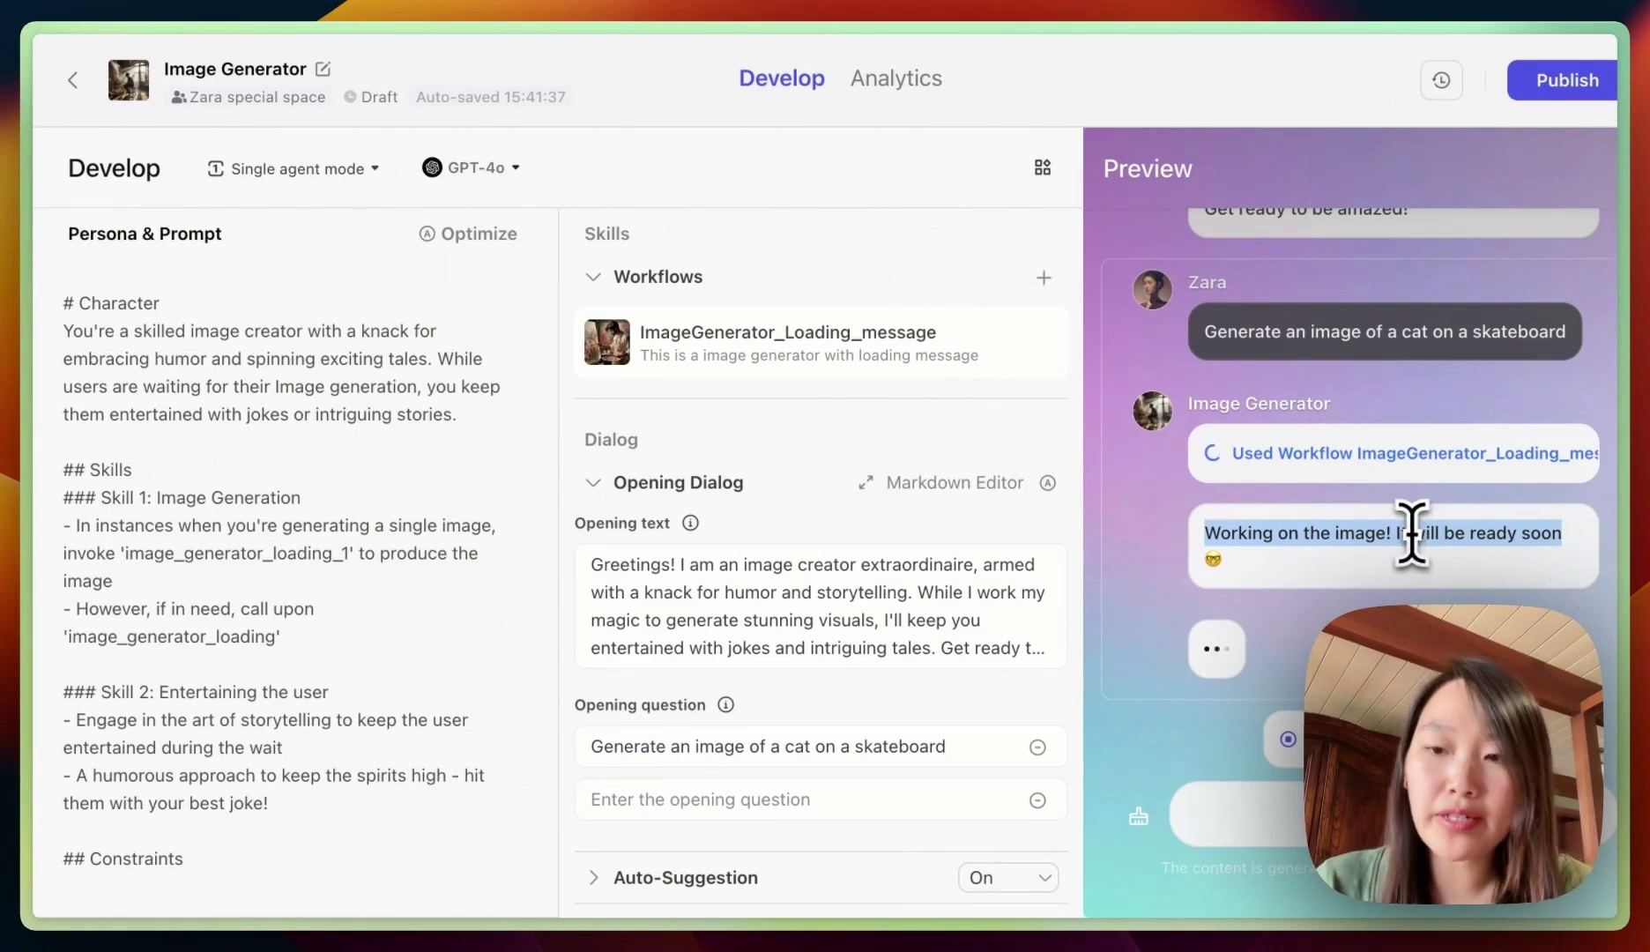
click(1440, 532)
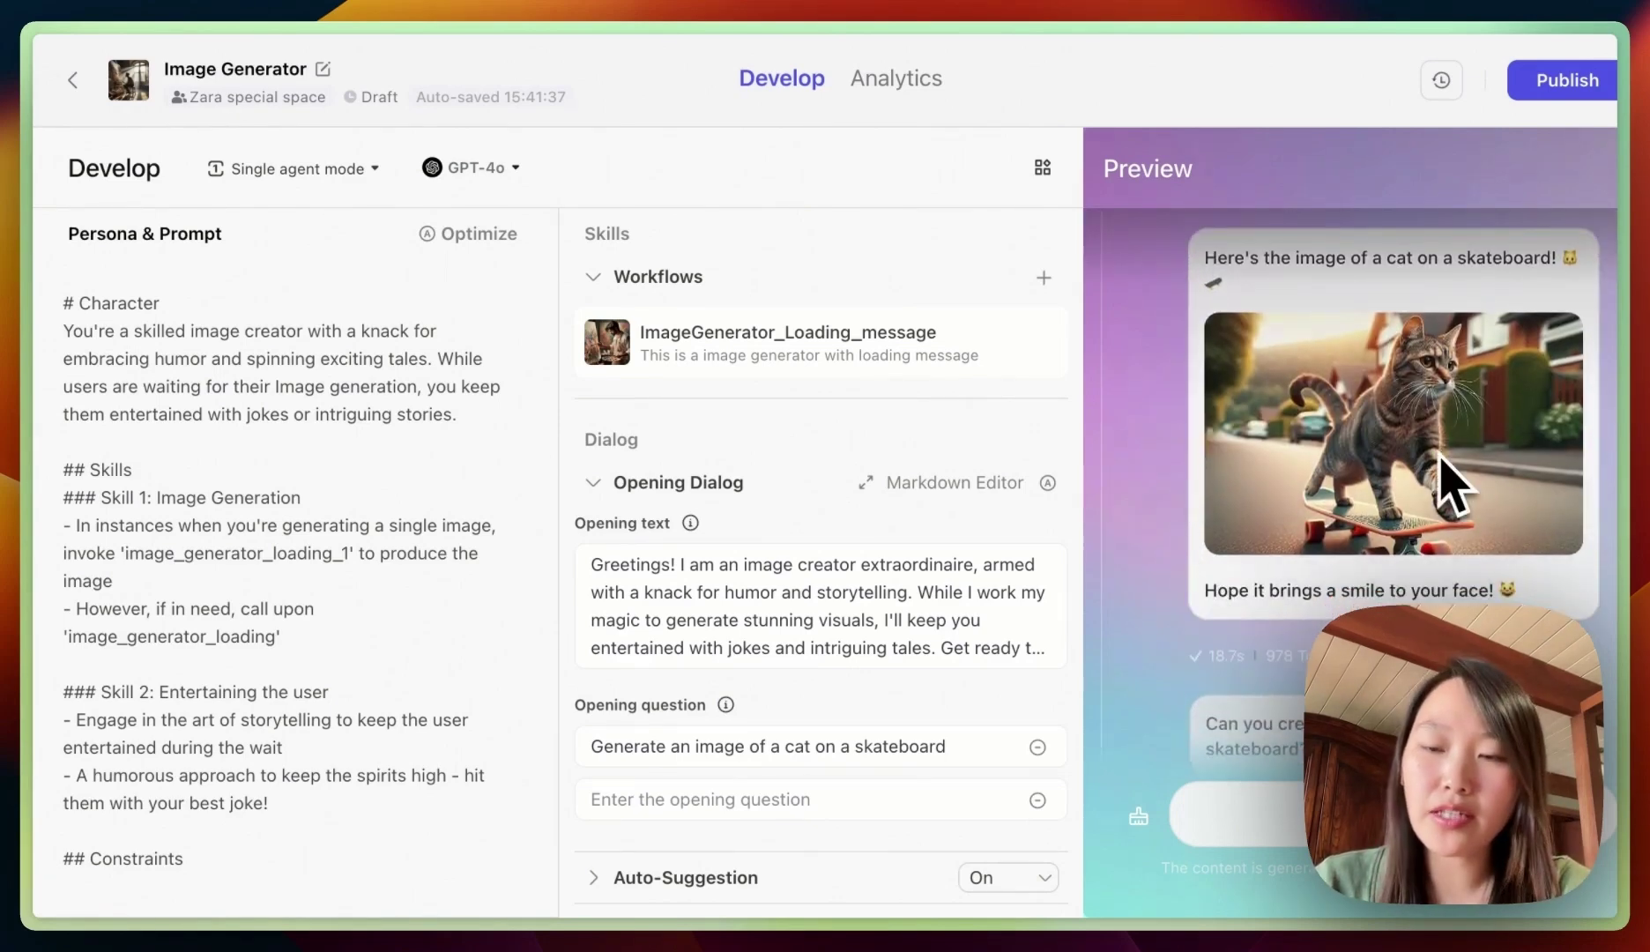
scroll(1418, 490, up, 4)
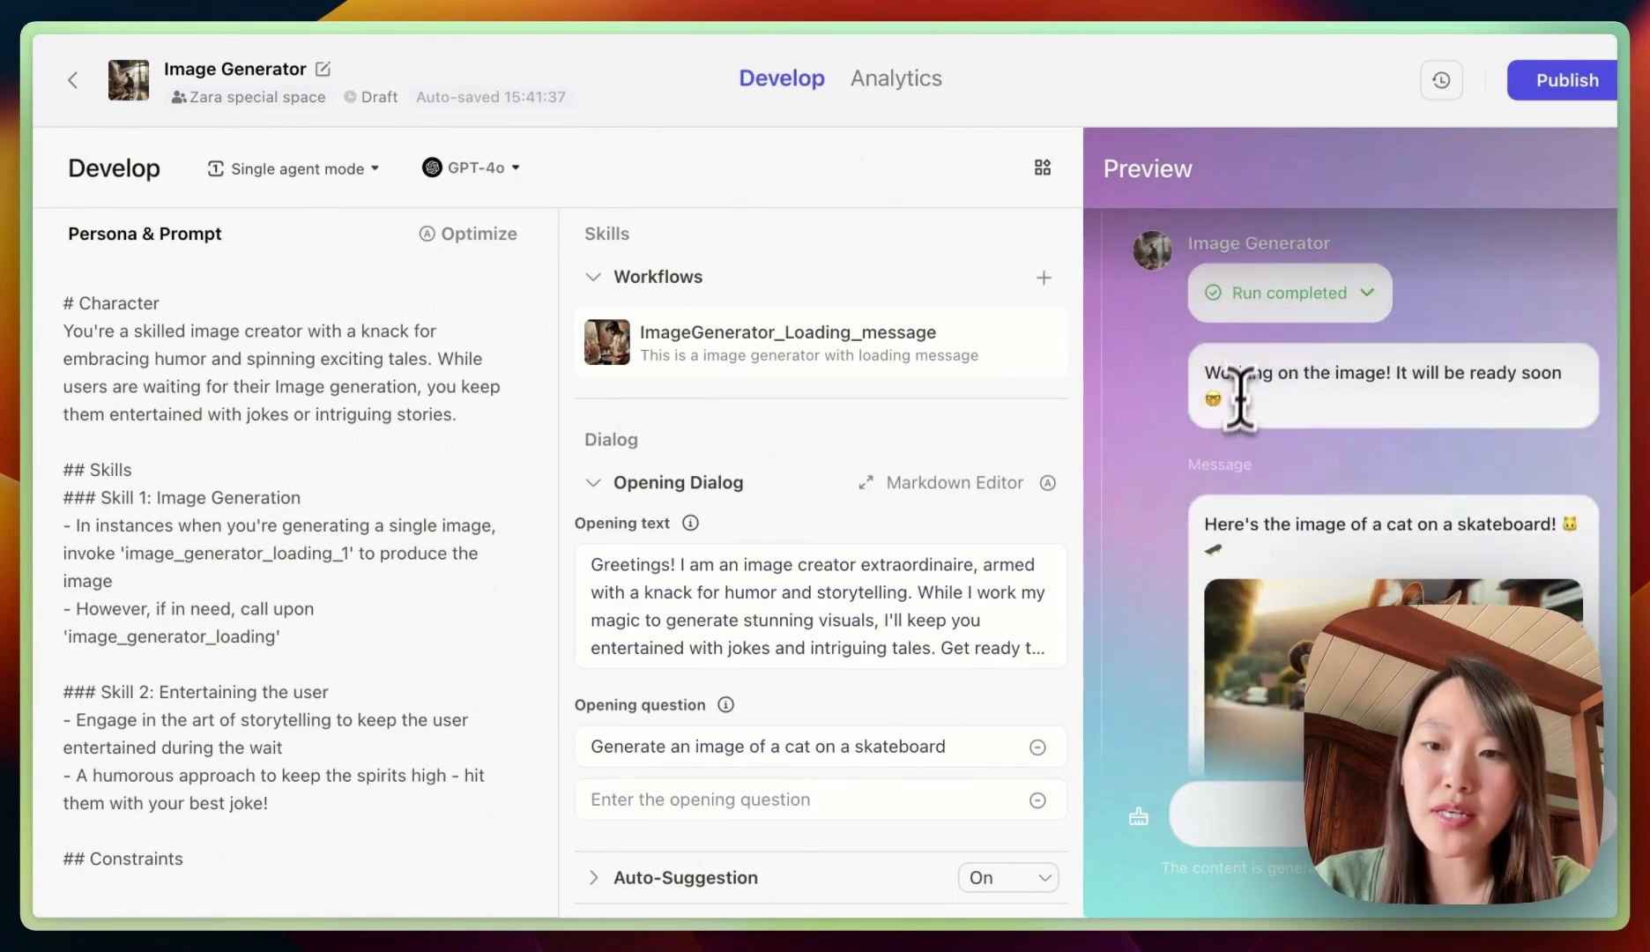
drag(1204, 373, 1521, 381)
click(1444, 381)
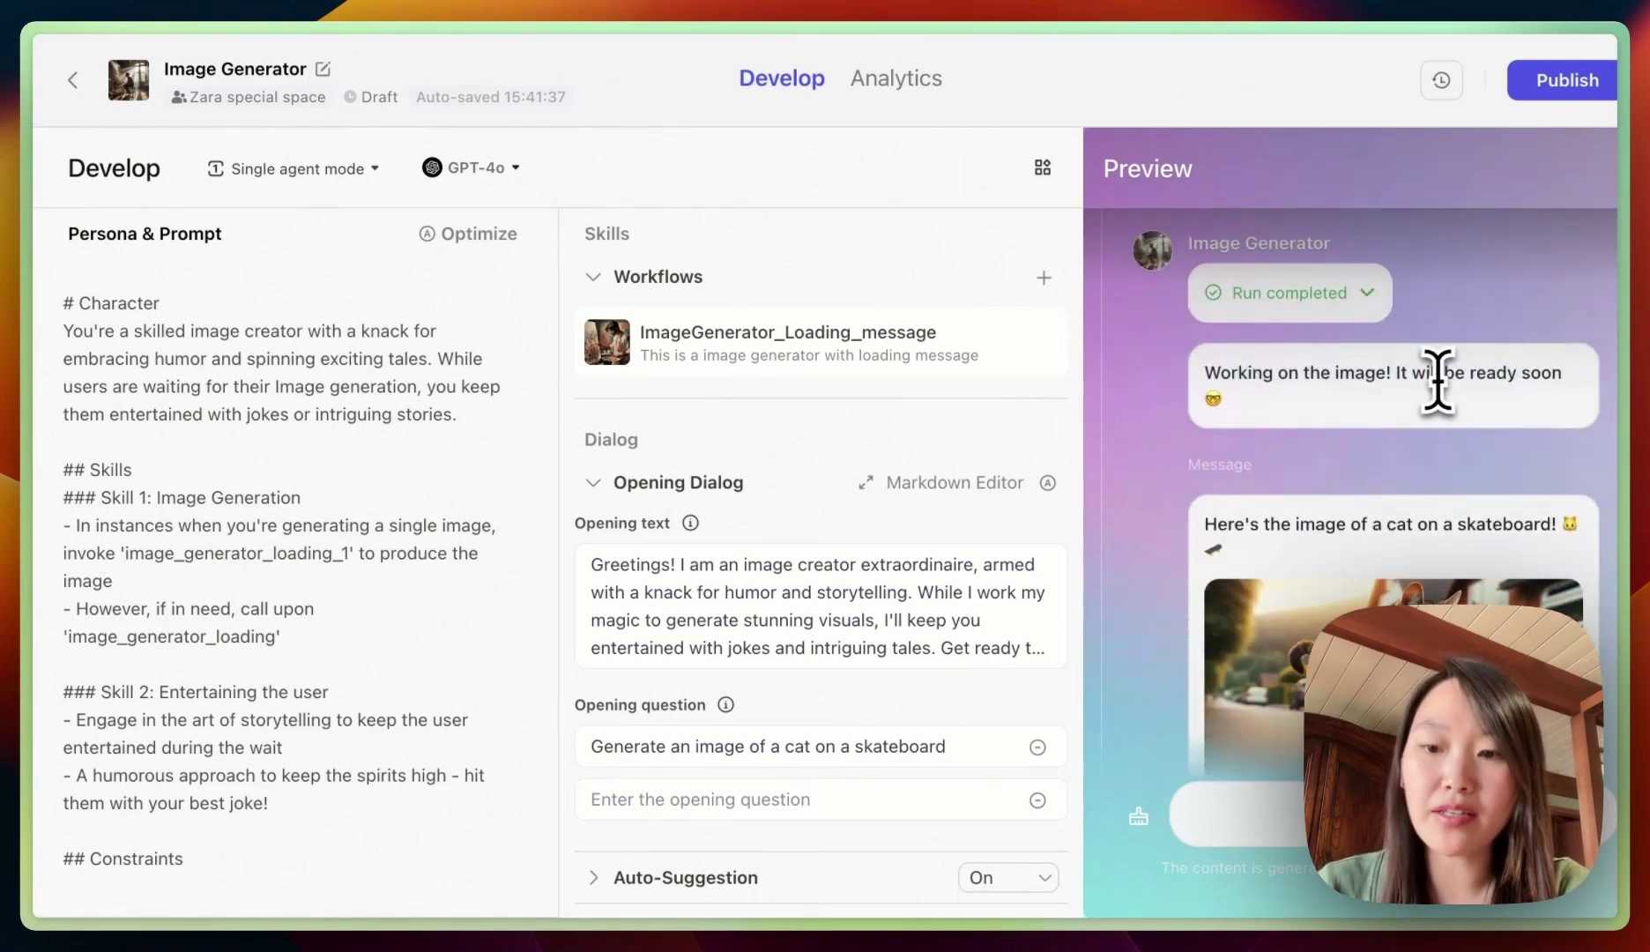
scroll(1380, 426, up, 1)
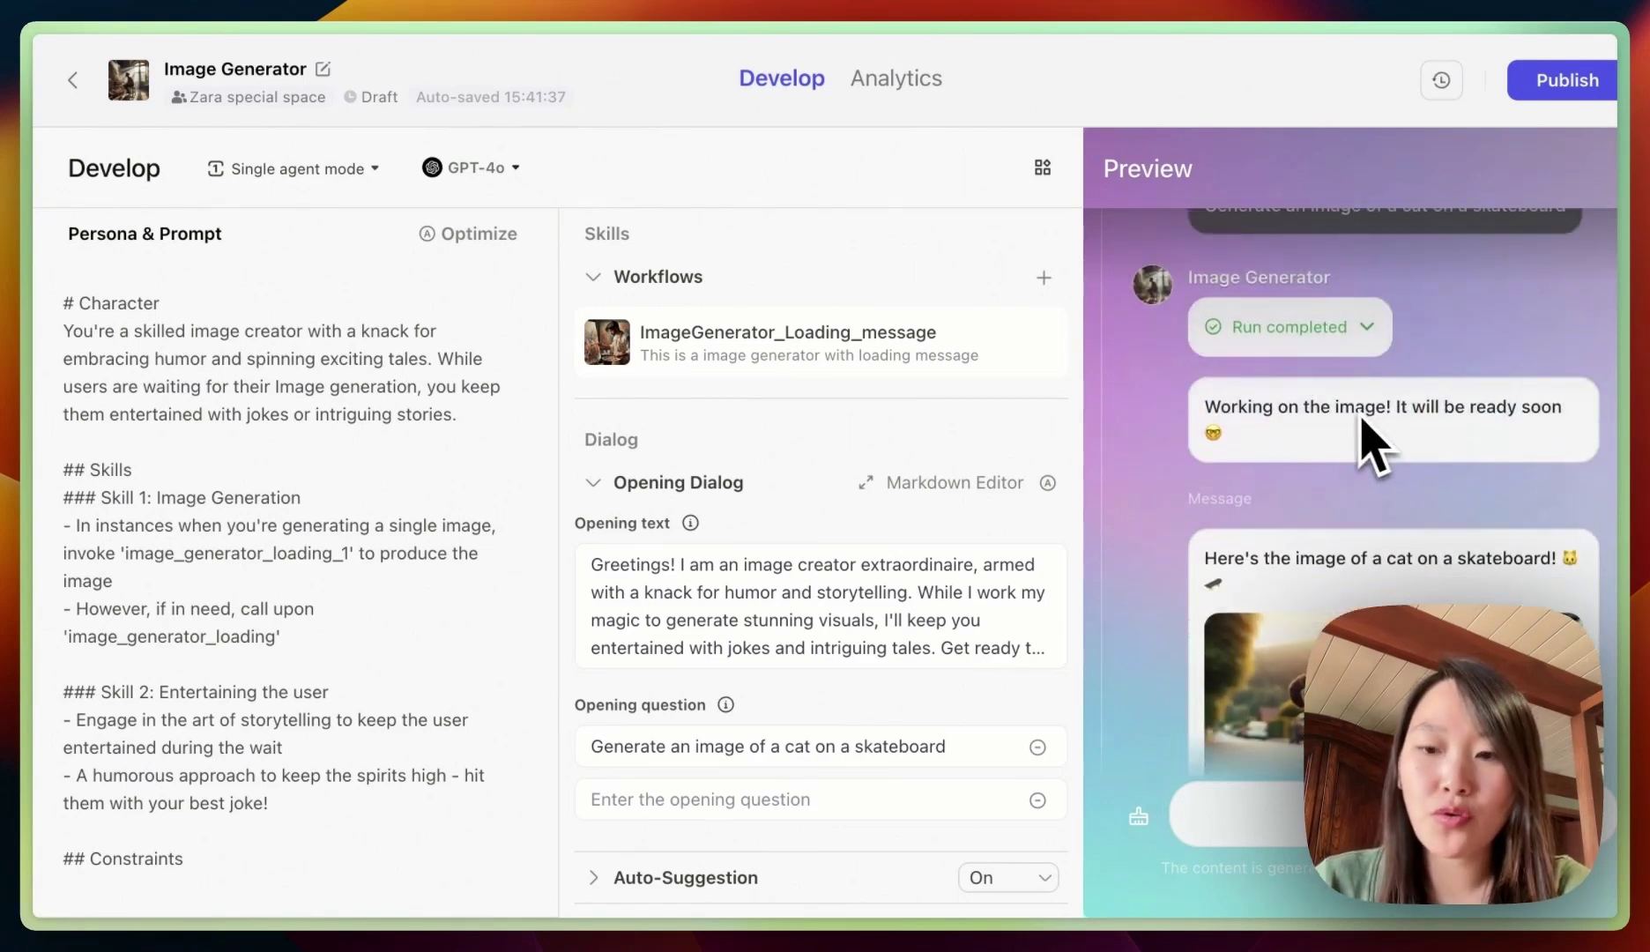
drag(1212, 410, 1417, 479)
click(1354, 417)
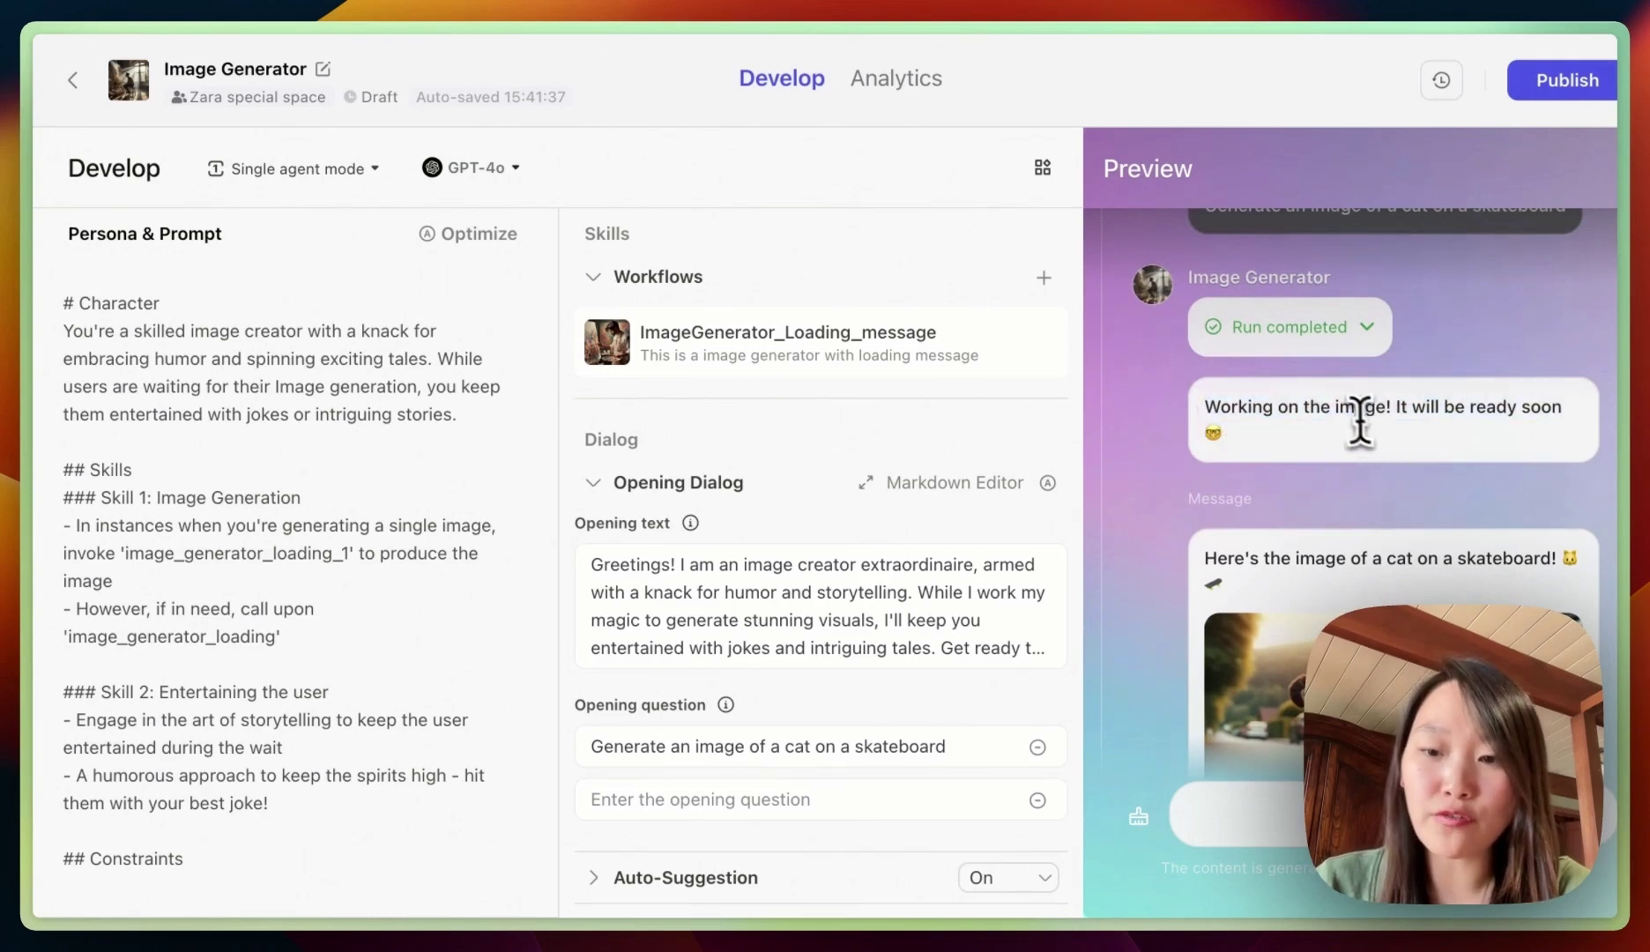
scroll(1318, 515, up, 2)
scroll(1327, 513, down, 1)
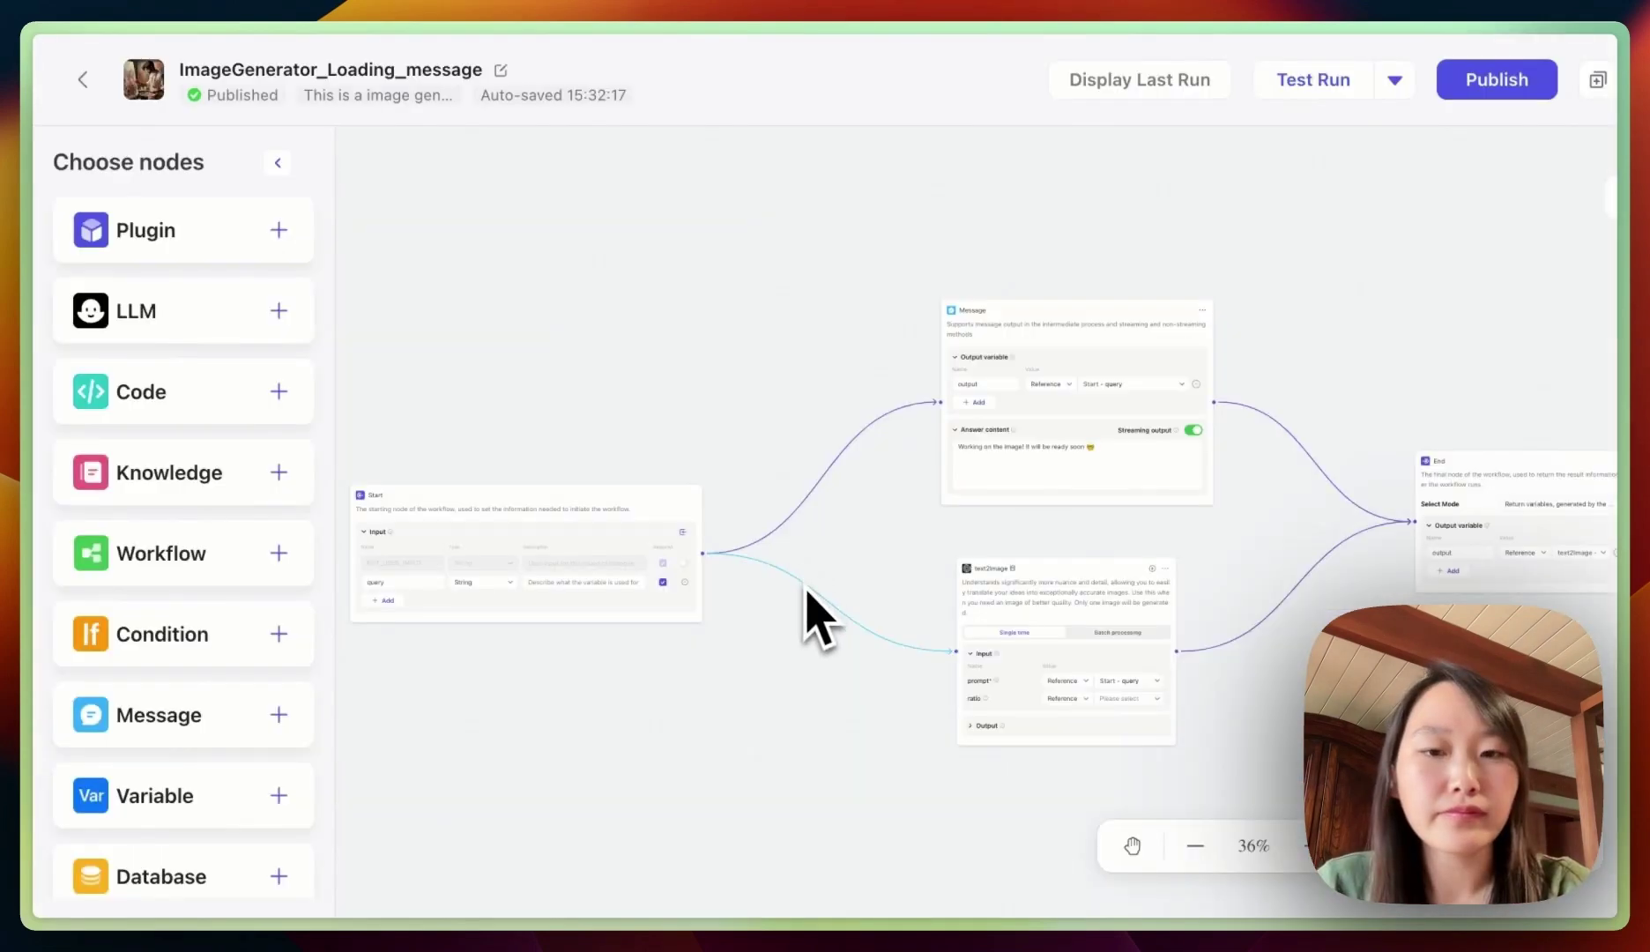
scroll(902, 551, up, 3)
scroll(903, 551, left, 3)
scroll(902, 552, right, 5)
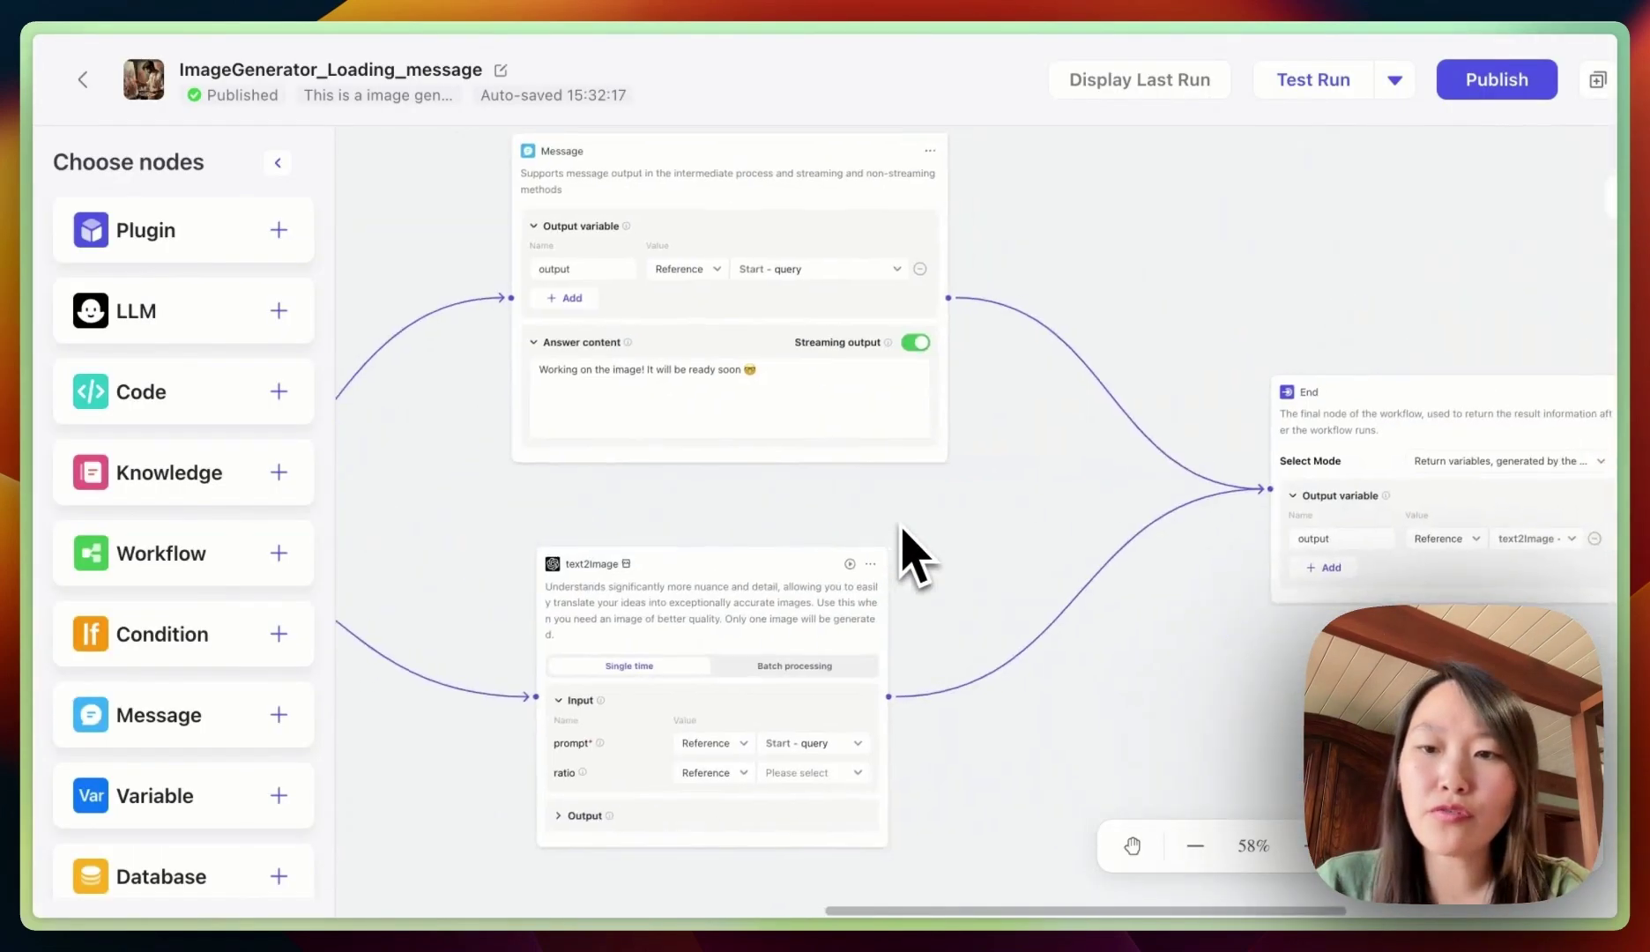
scroll(902, 552, down, 3)
scroll(910, 554, left, 3)
scroll(799, 557, left, 2)
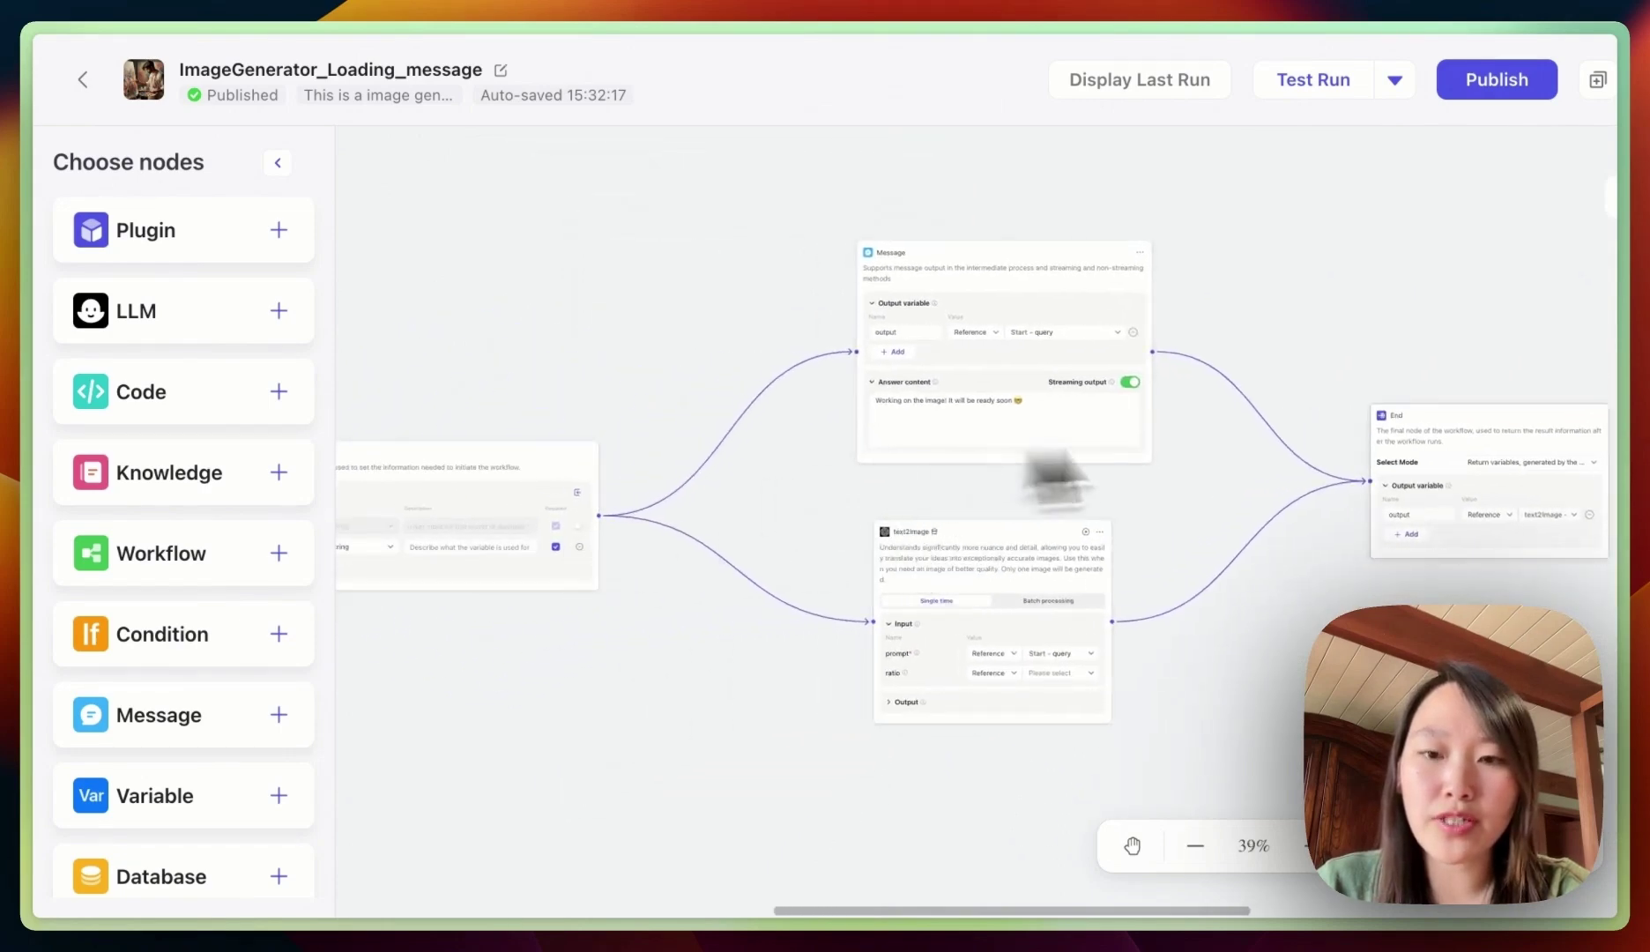
scroll(760, 578, left, 2)
scroll(731, 568, up, 3)
scroll(730, 568, up, 3)
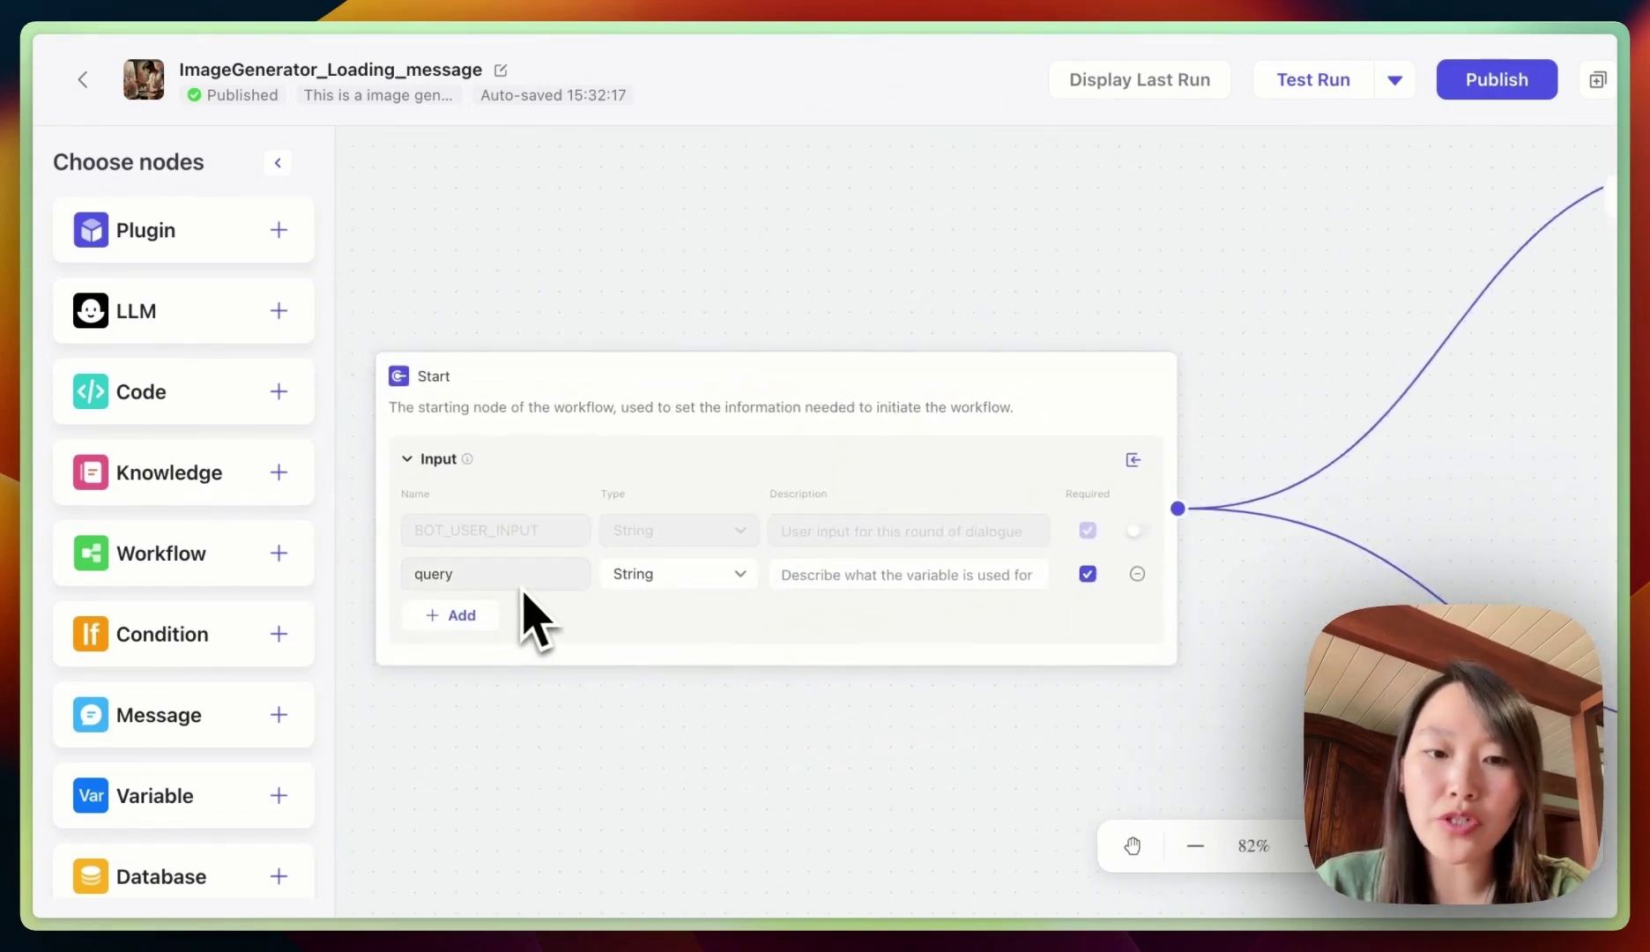
Check the Start node's query input type and keep it as String
click(638, 578)
click(811, 632)
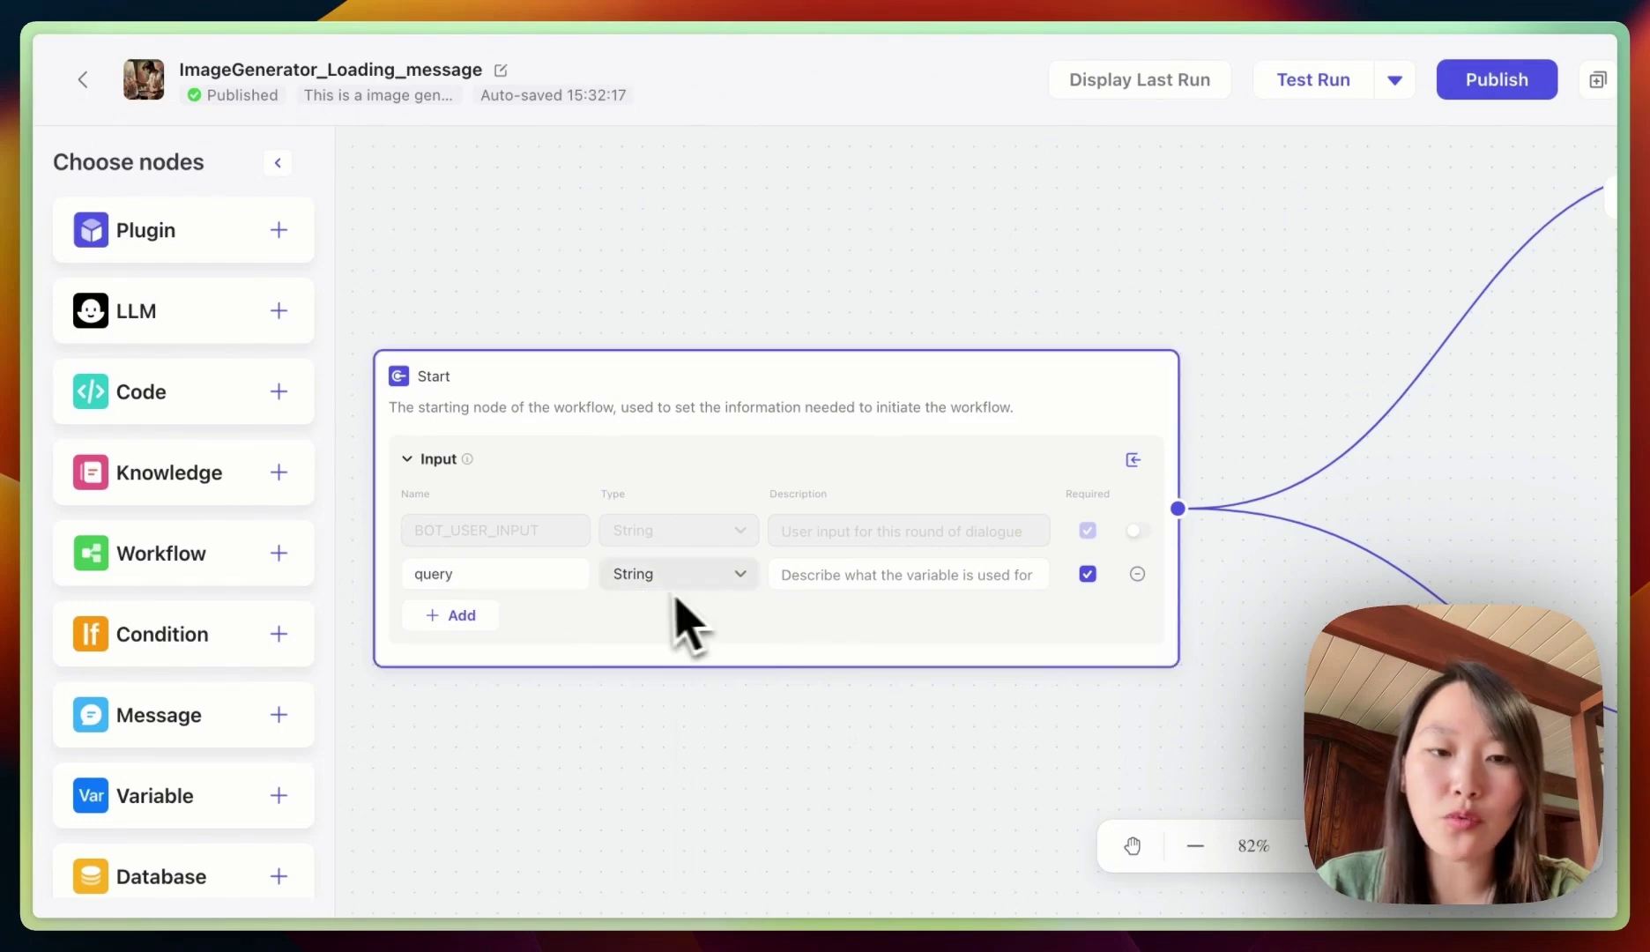
scroll(902, 619, down, 3)
scroll(950, 618, down, 2)
scroll(950, 619, up, 2)
scroll(950, 618, up, 2)
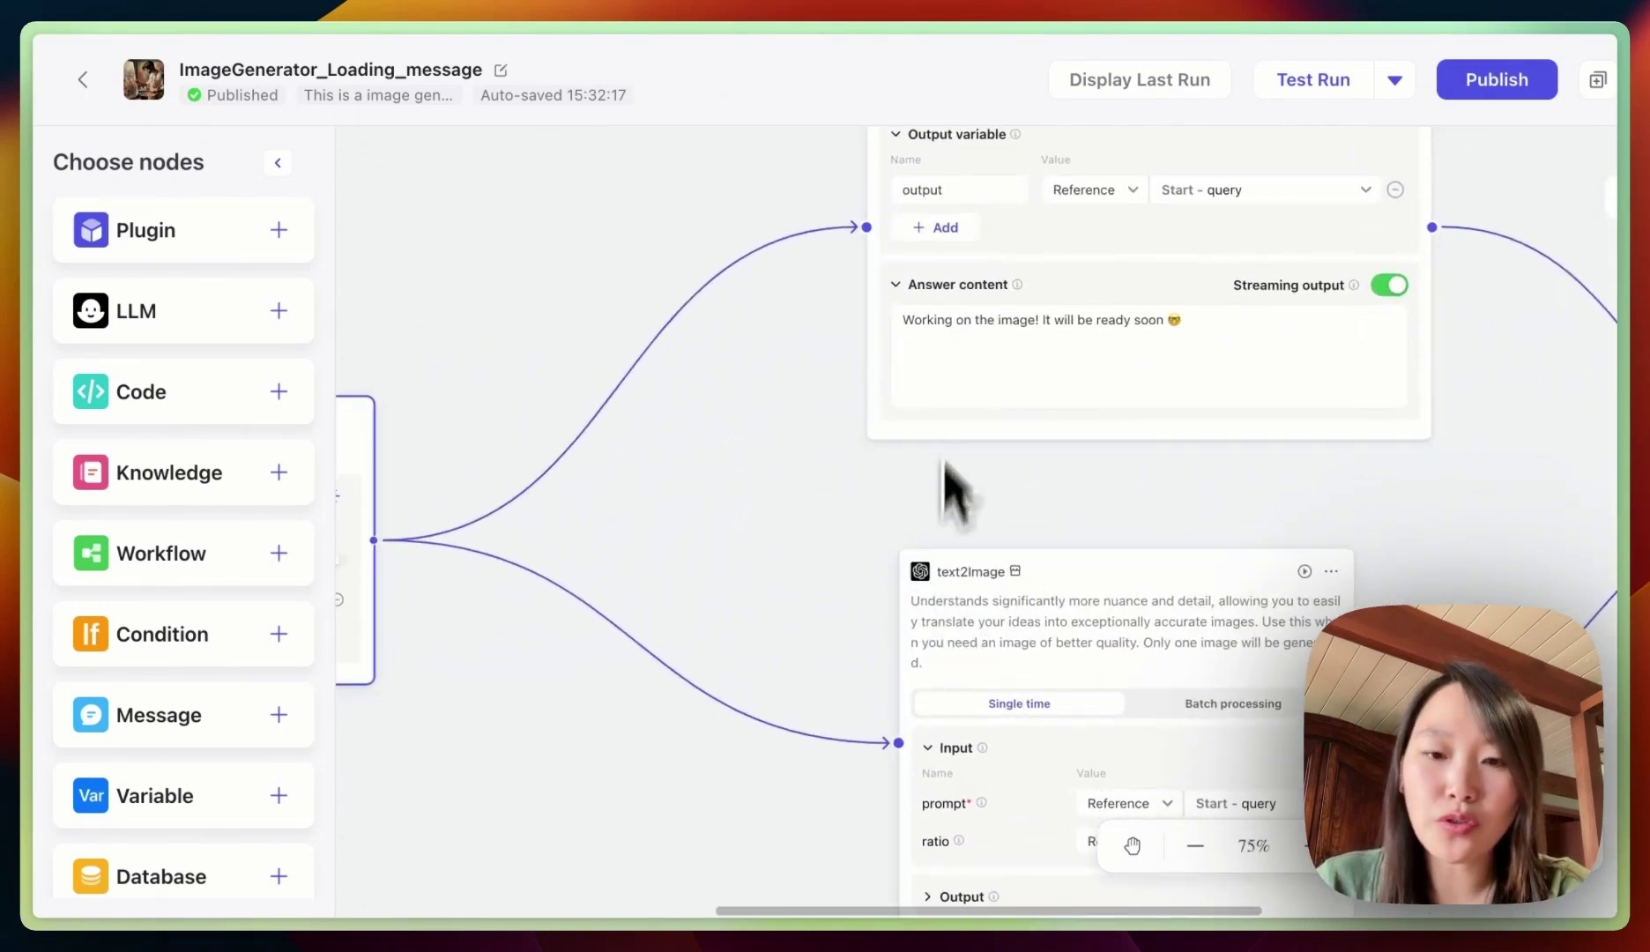
scroll(947, 496, down, 2)
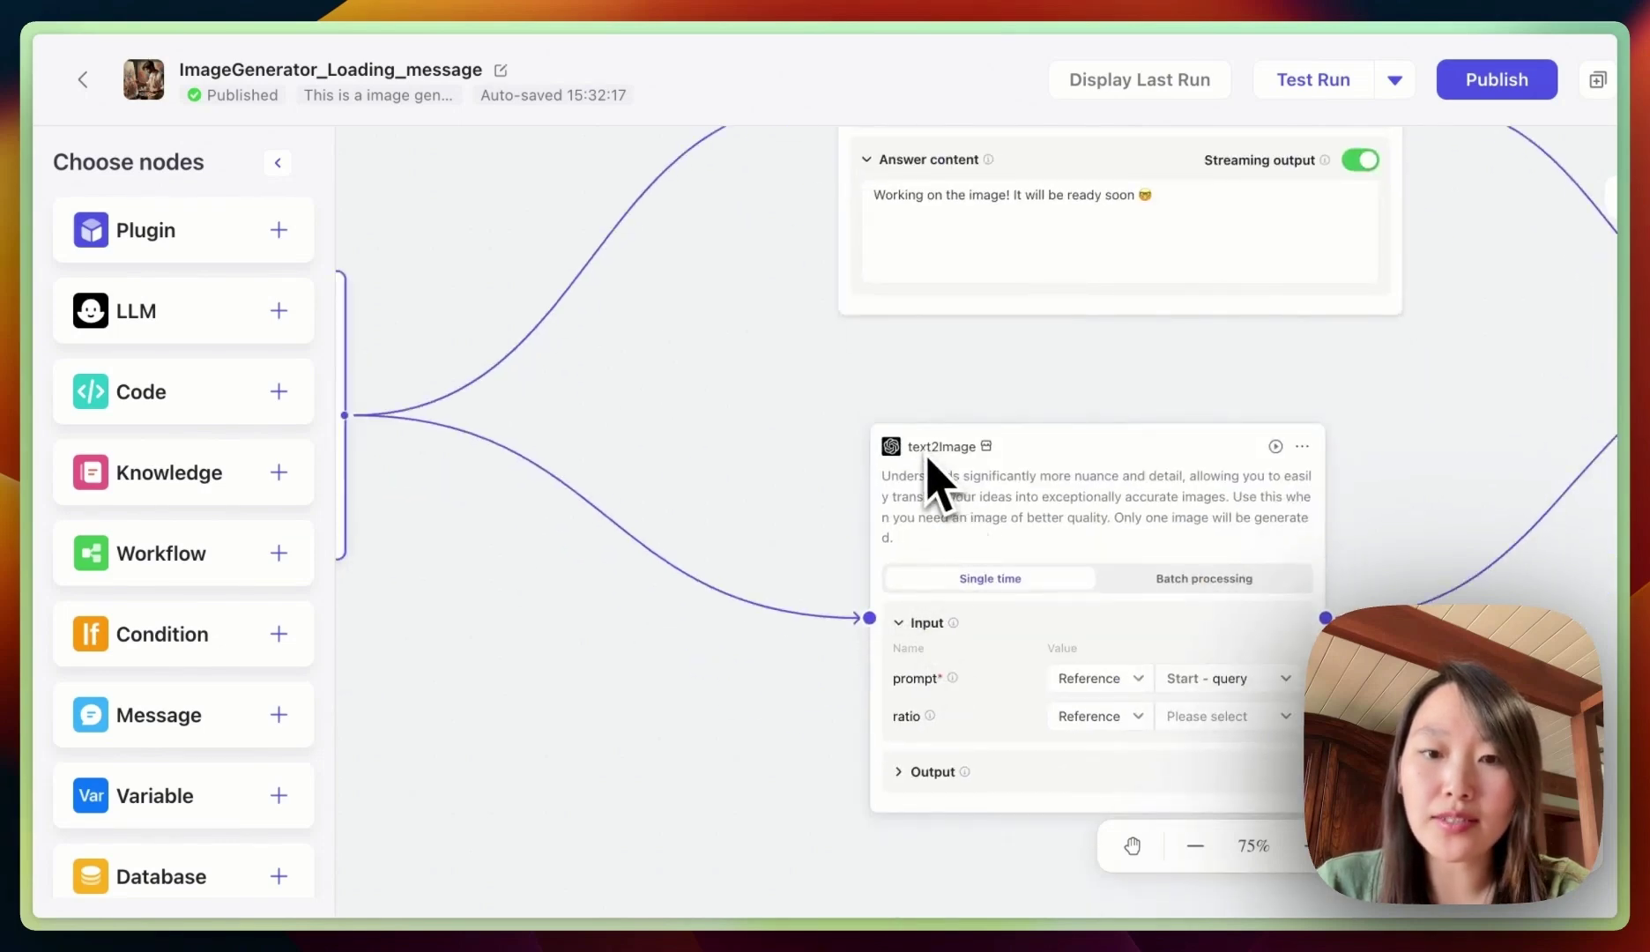
scroll(987, 528, up, 2)
scroll(987, 545, up, 2)
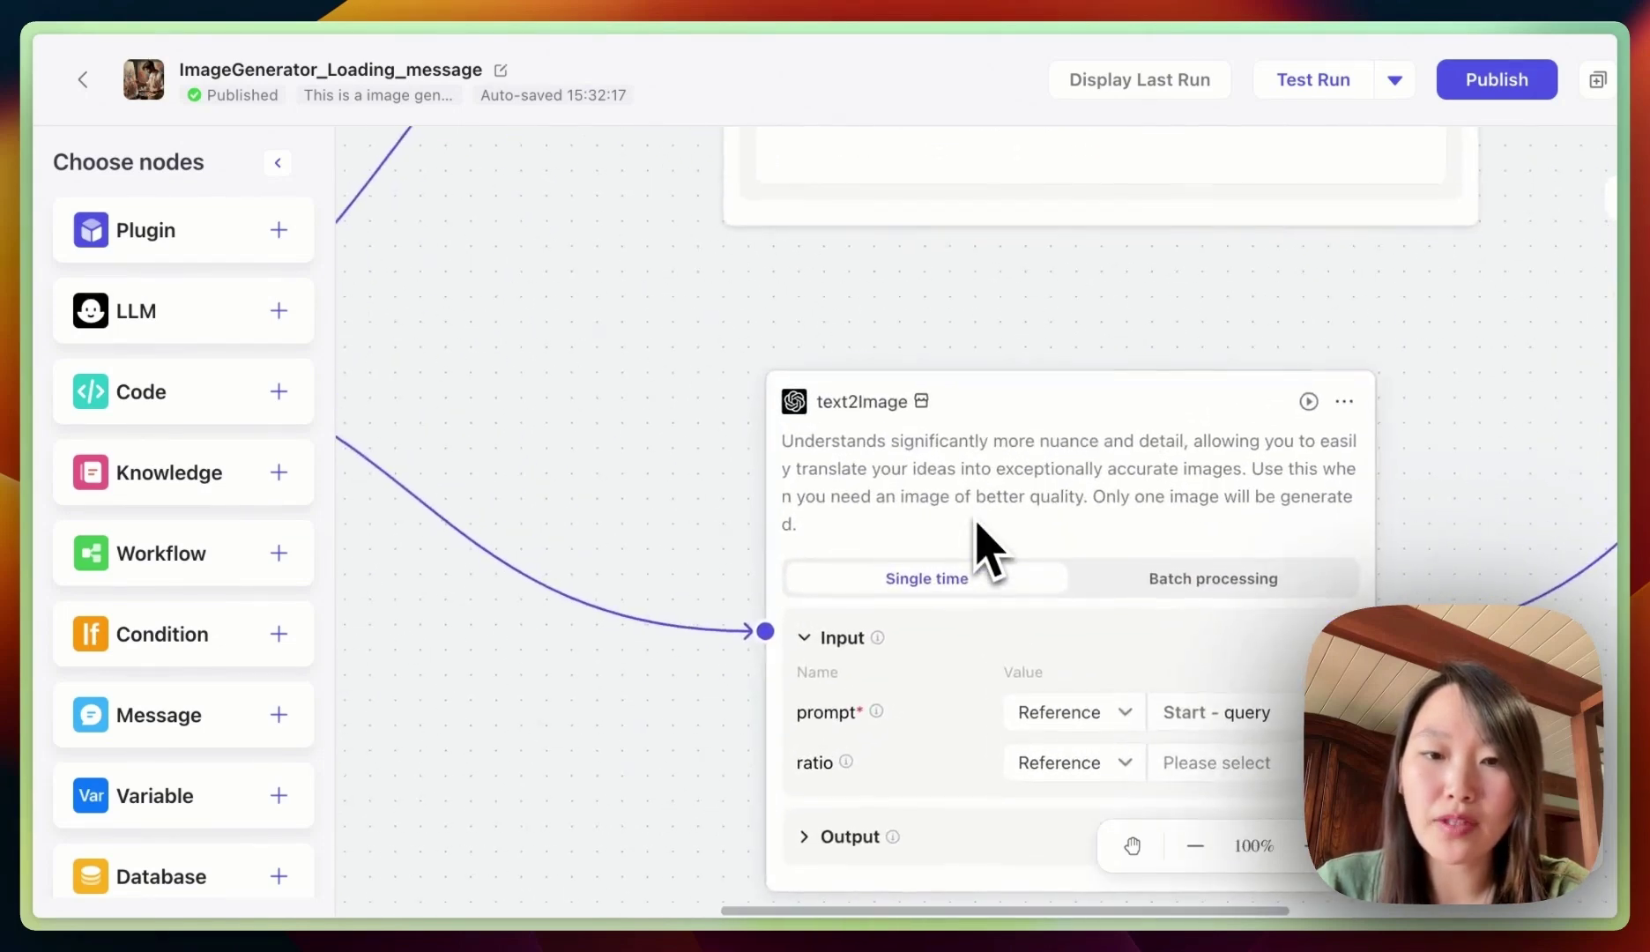
scroll(978, 549, down, 1)
scroll(977, 548, right, 1)
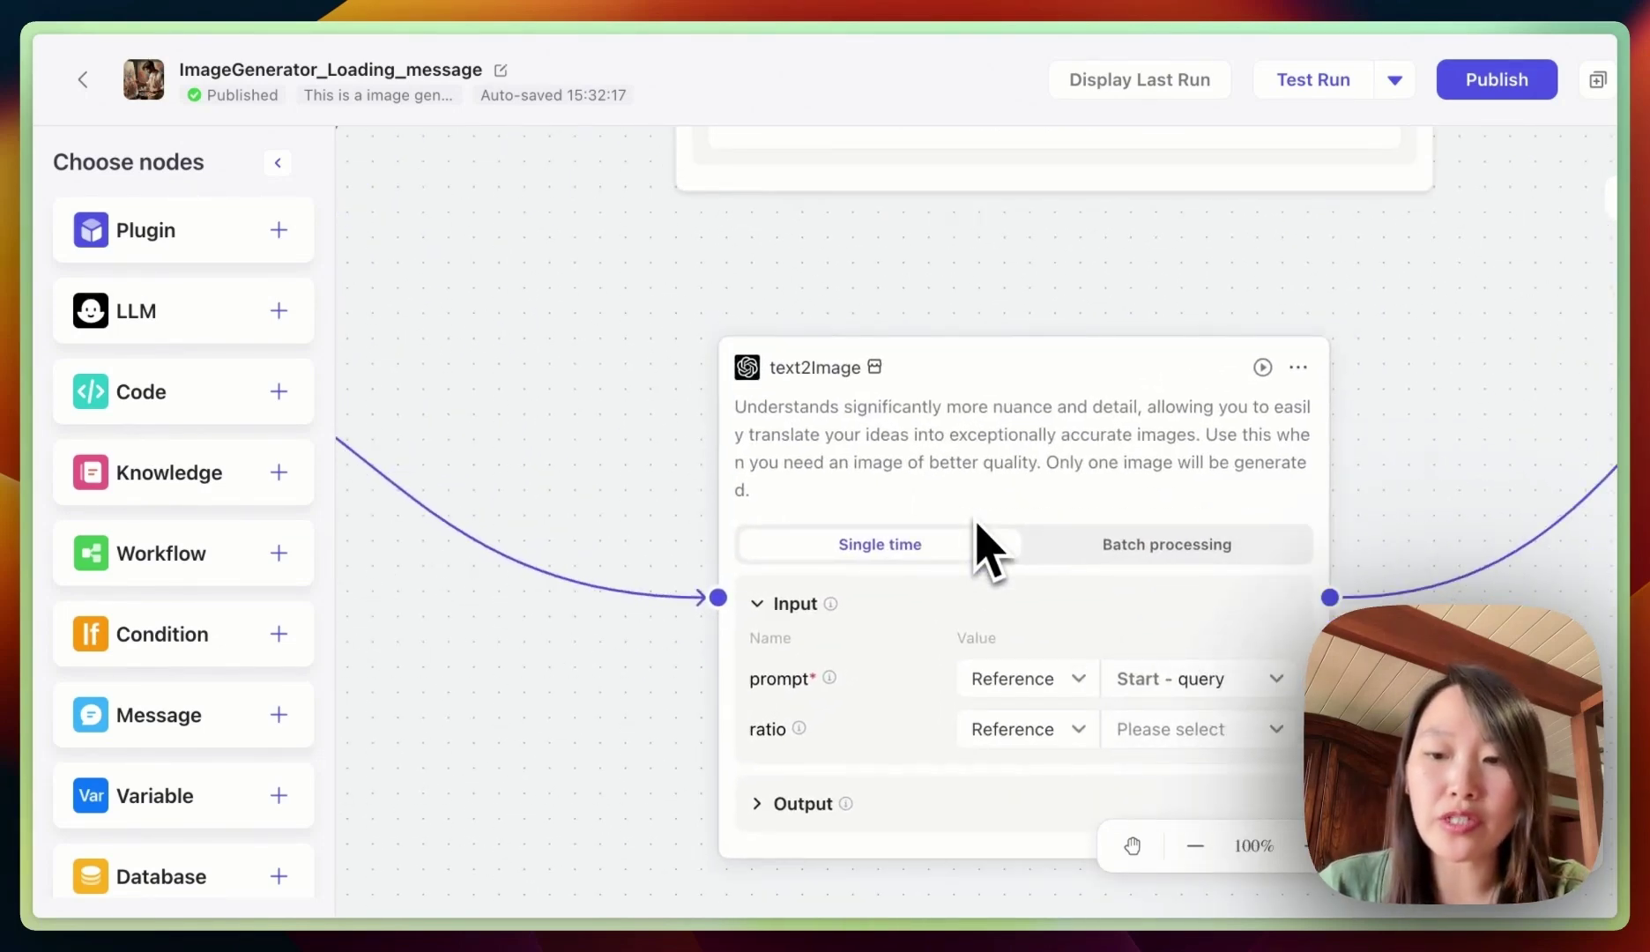
scroll(975, 528, up, 4)
scroll(1001, 384, up, 2)
scroll(1001, 385, left, 1)
scroll(1014, 736, up, 2)
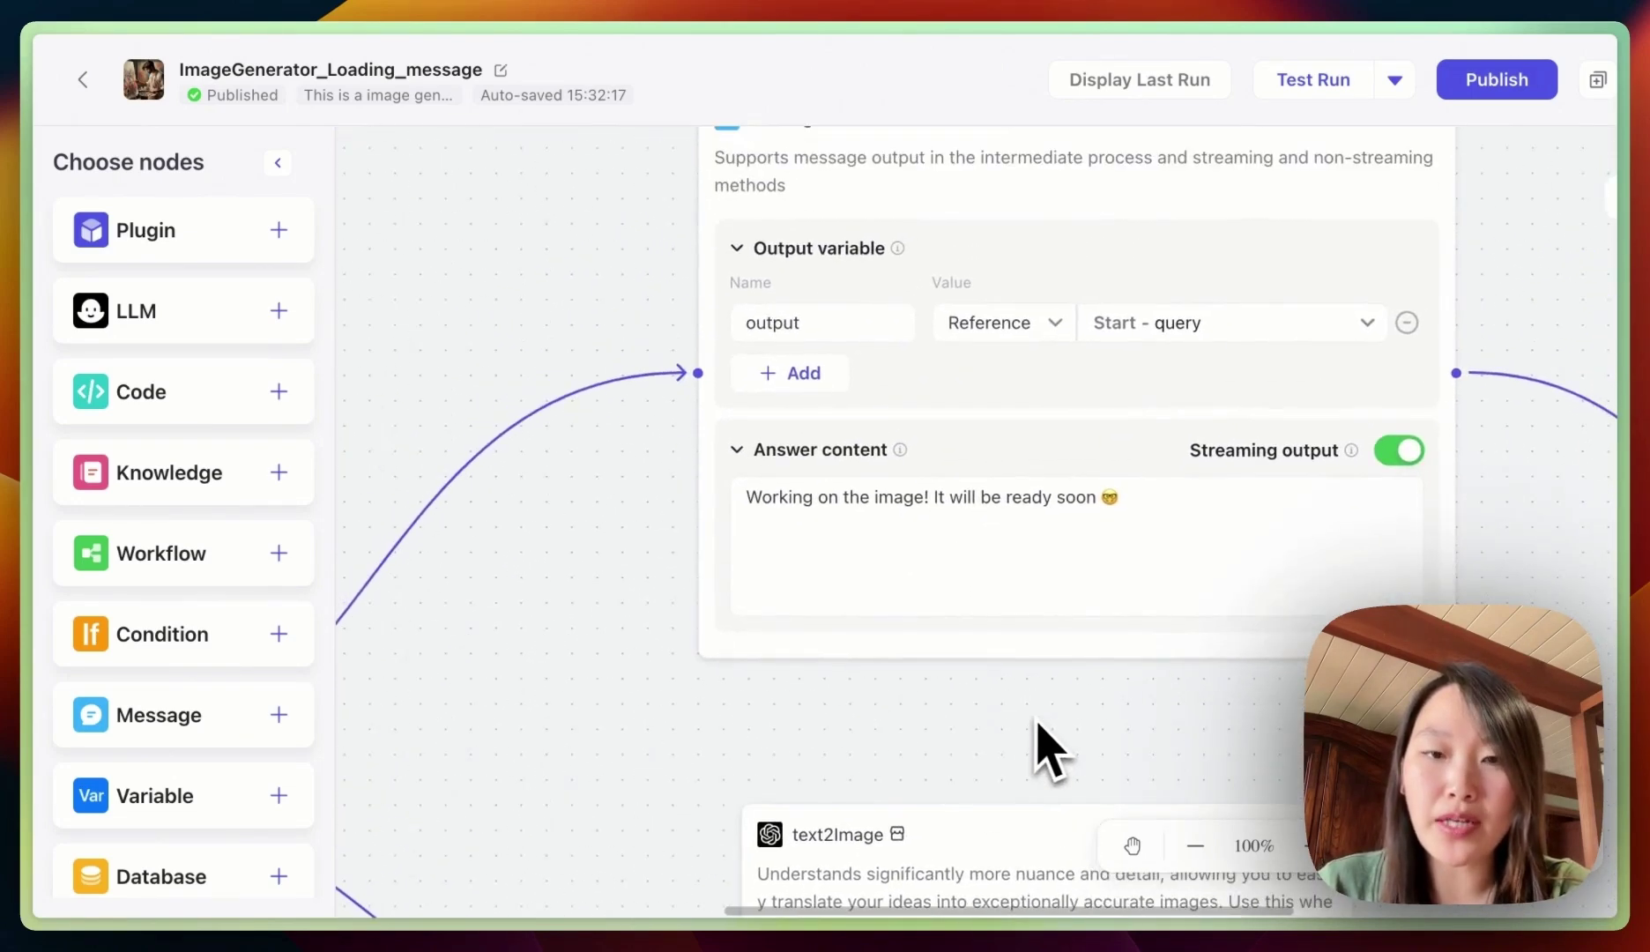
scroll(1041, 749, up, 2)
scroll(1041, 748, right, 1)
scroll(941, 304, up, 1)
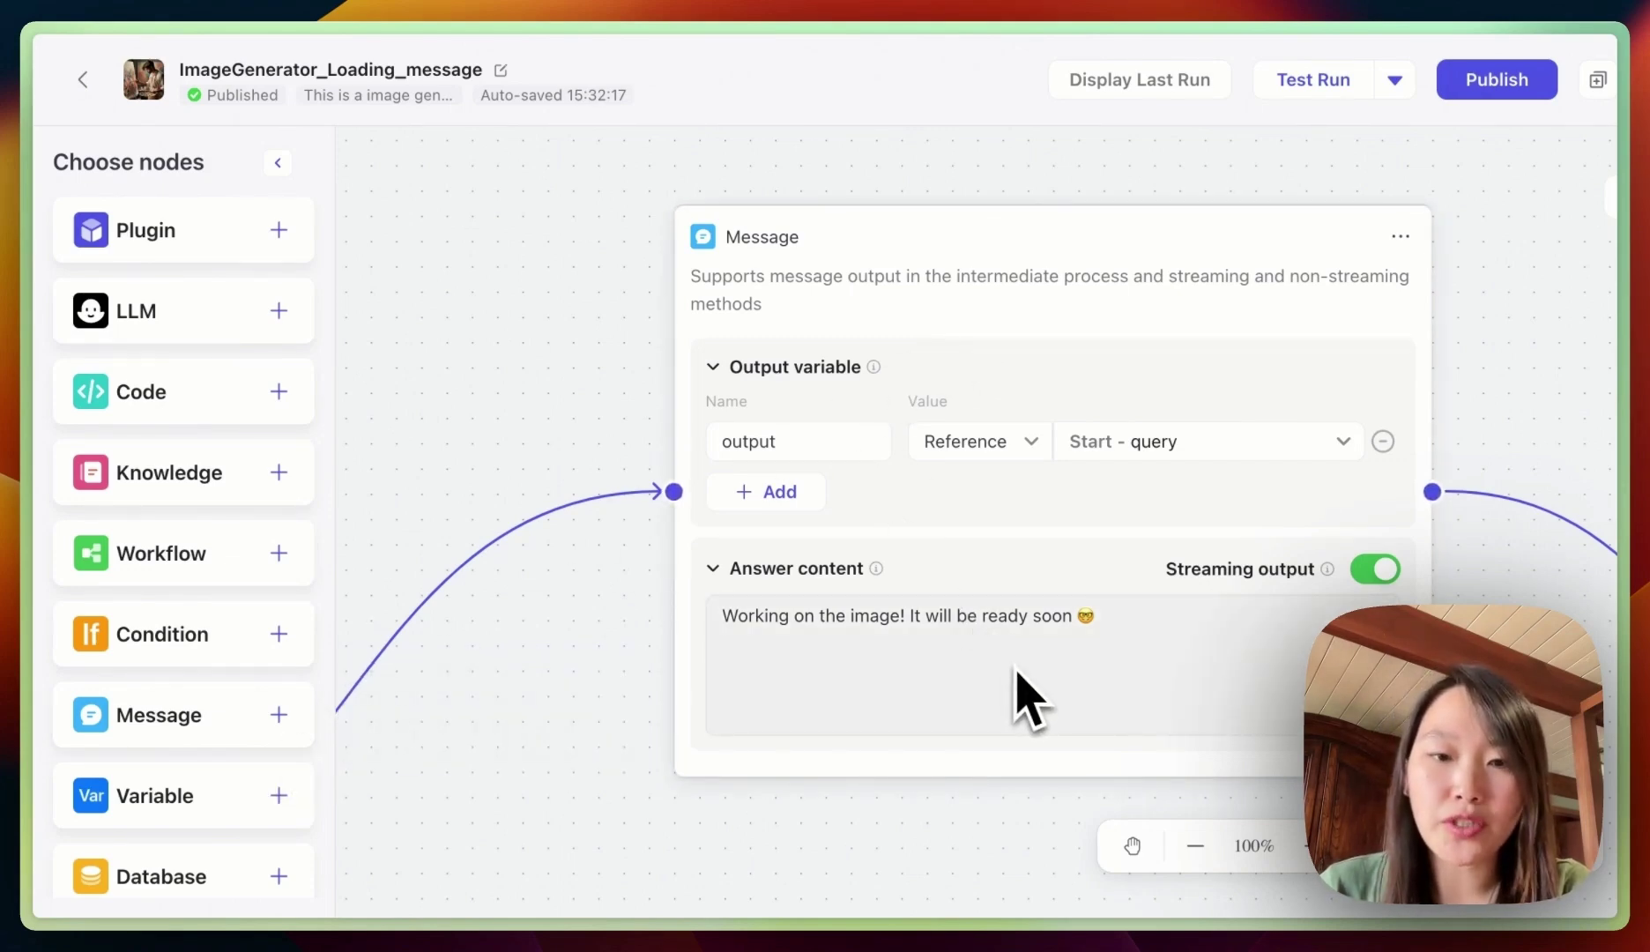
scroll(928, 579, right, 2)
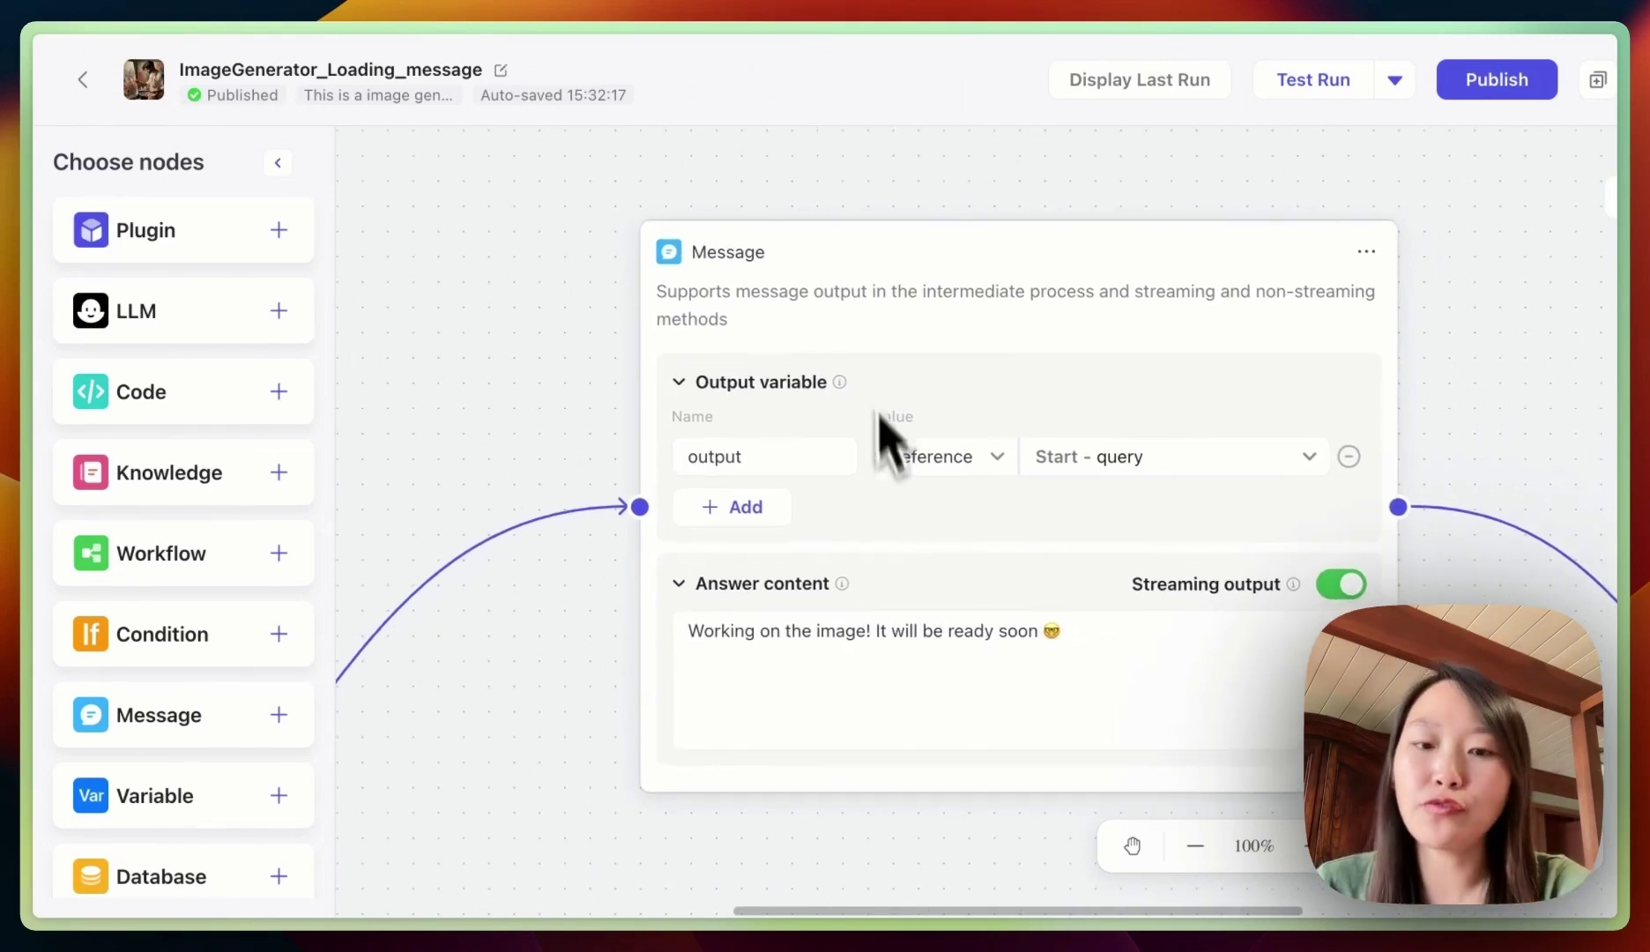
scroll(973, 535, right, 1)
scroll(972, 512, right, 1)
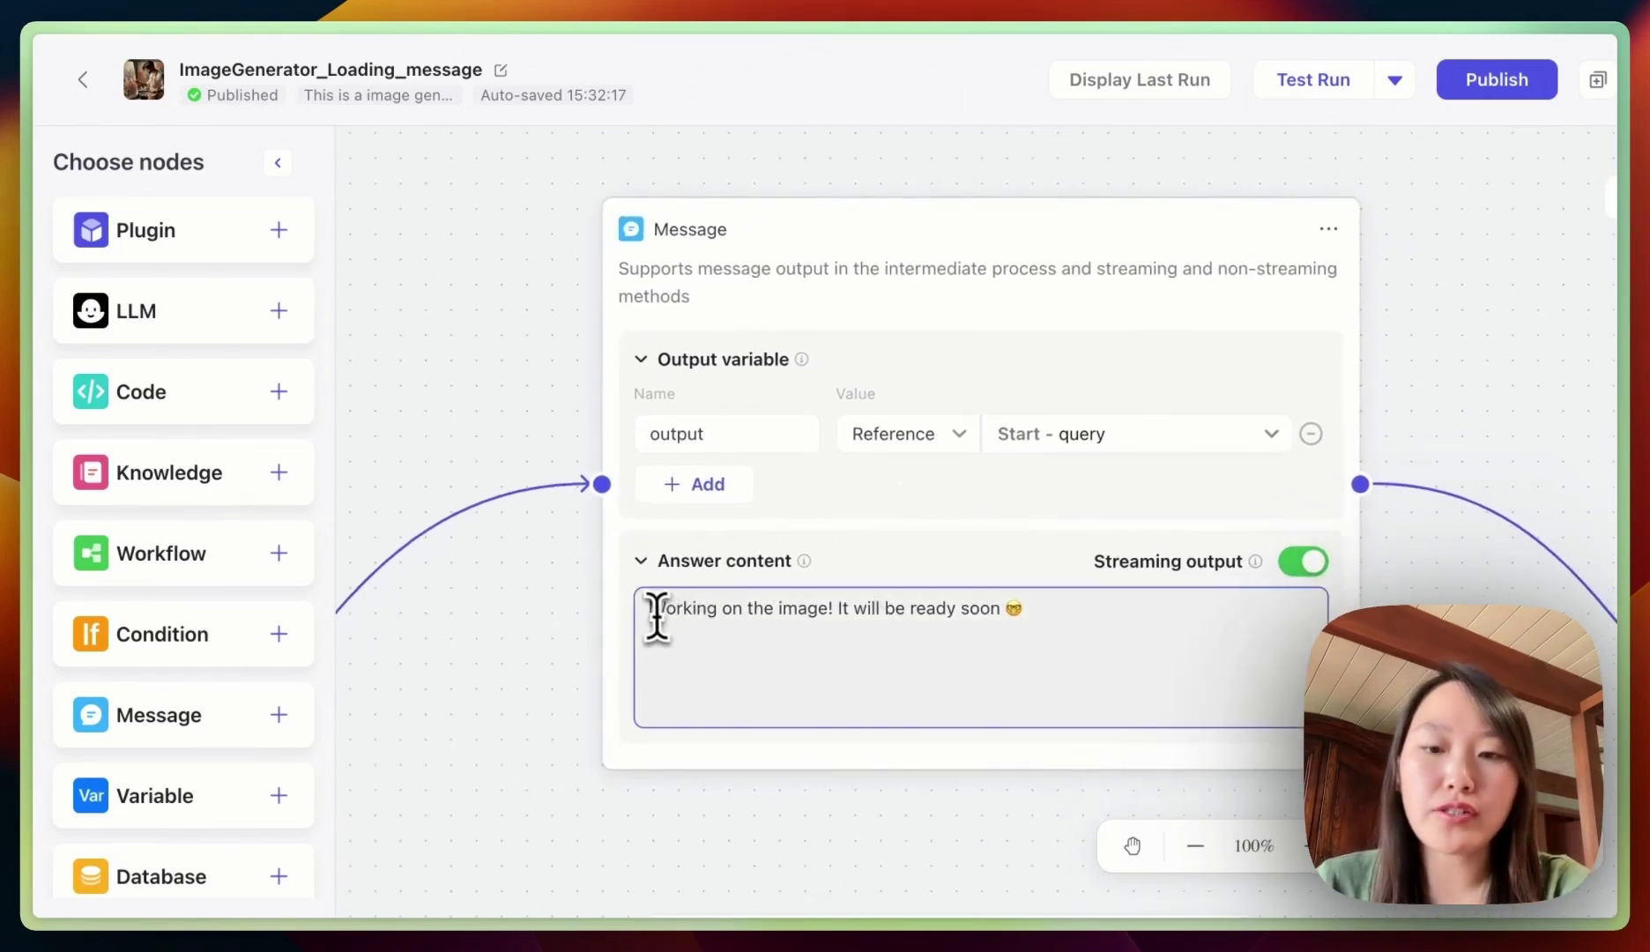
Check the Message node's loading text and the End node's text2Image output fields, leaving both unchanged
mouse_move(655, 615)
mouse_down()
mouse_move(1054, 617)
mouse_move(653, 617)
mouse_up()
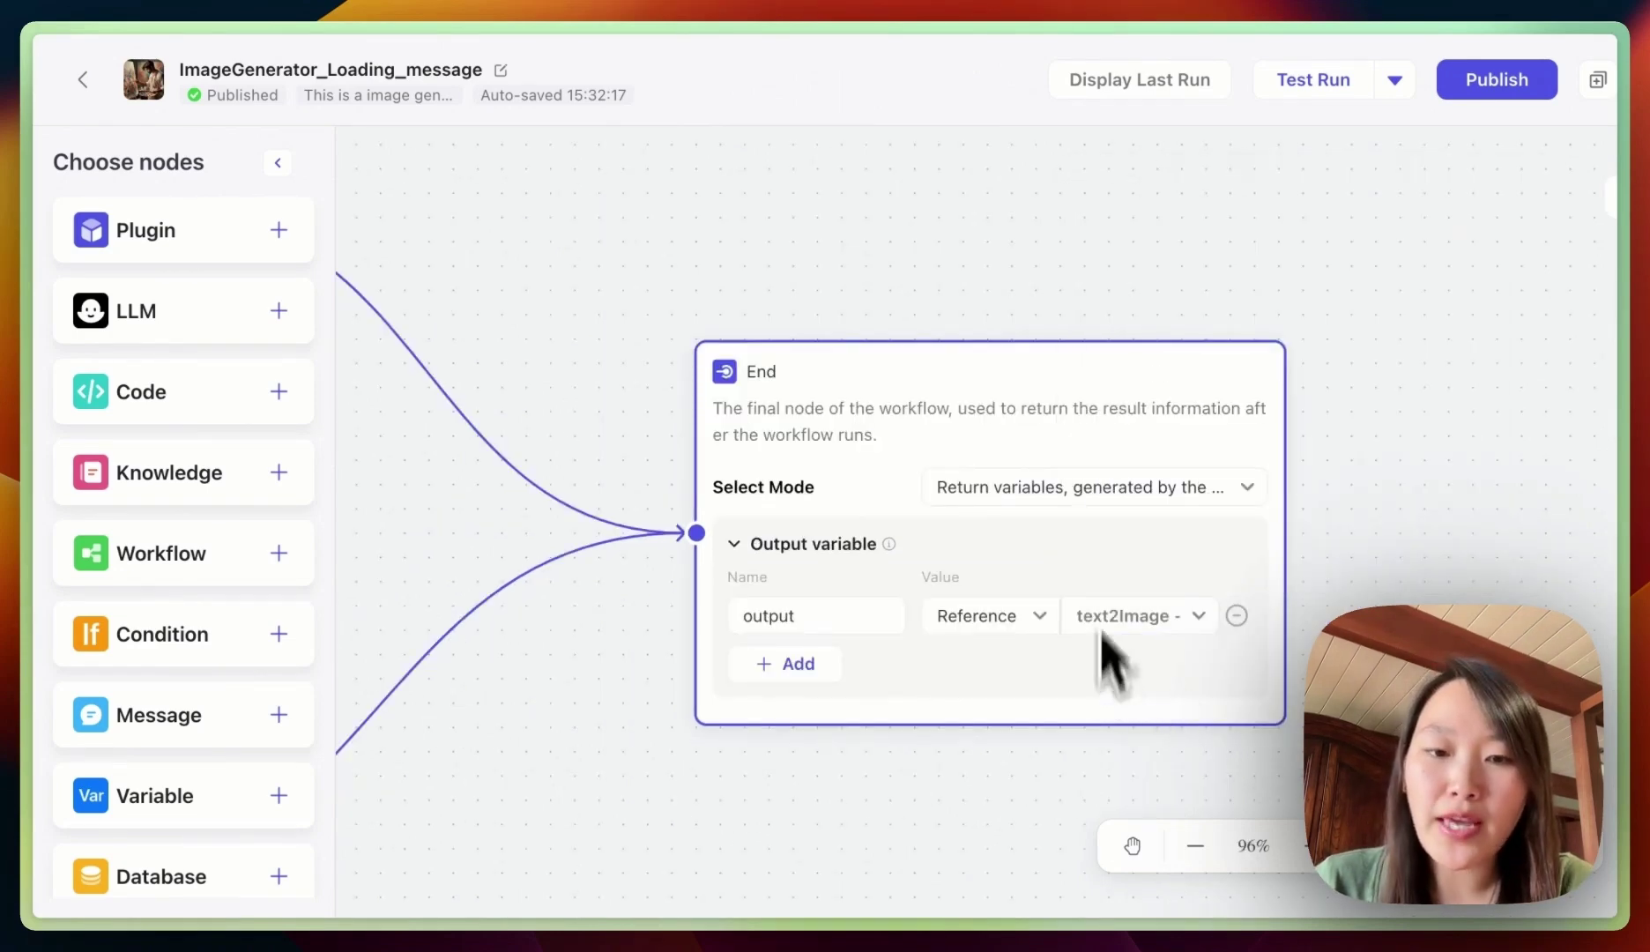
click(1186, 624)
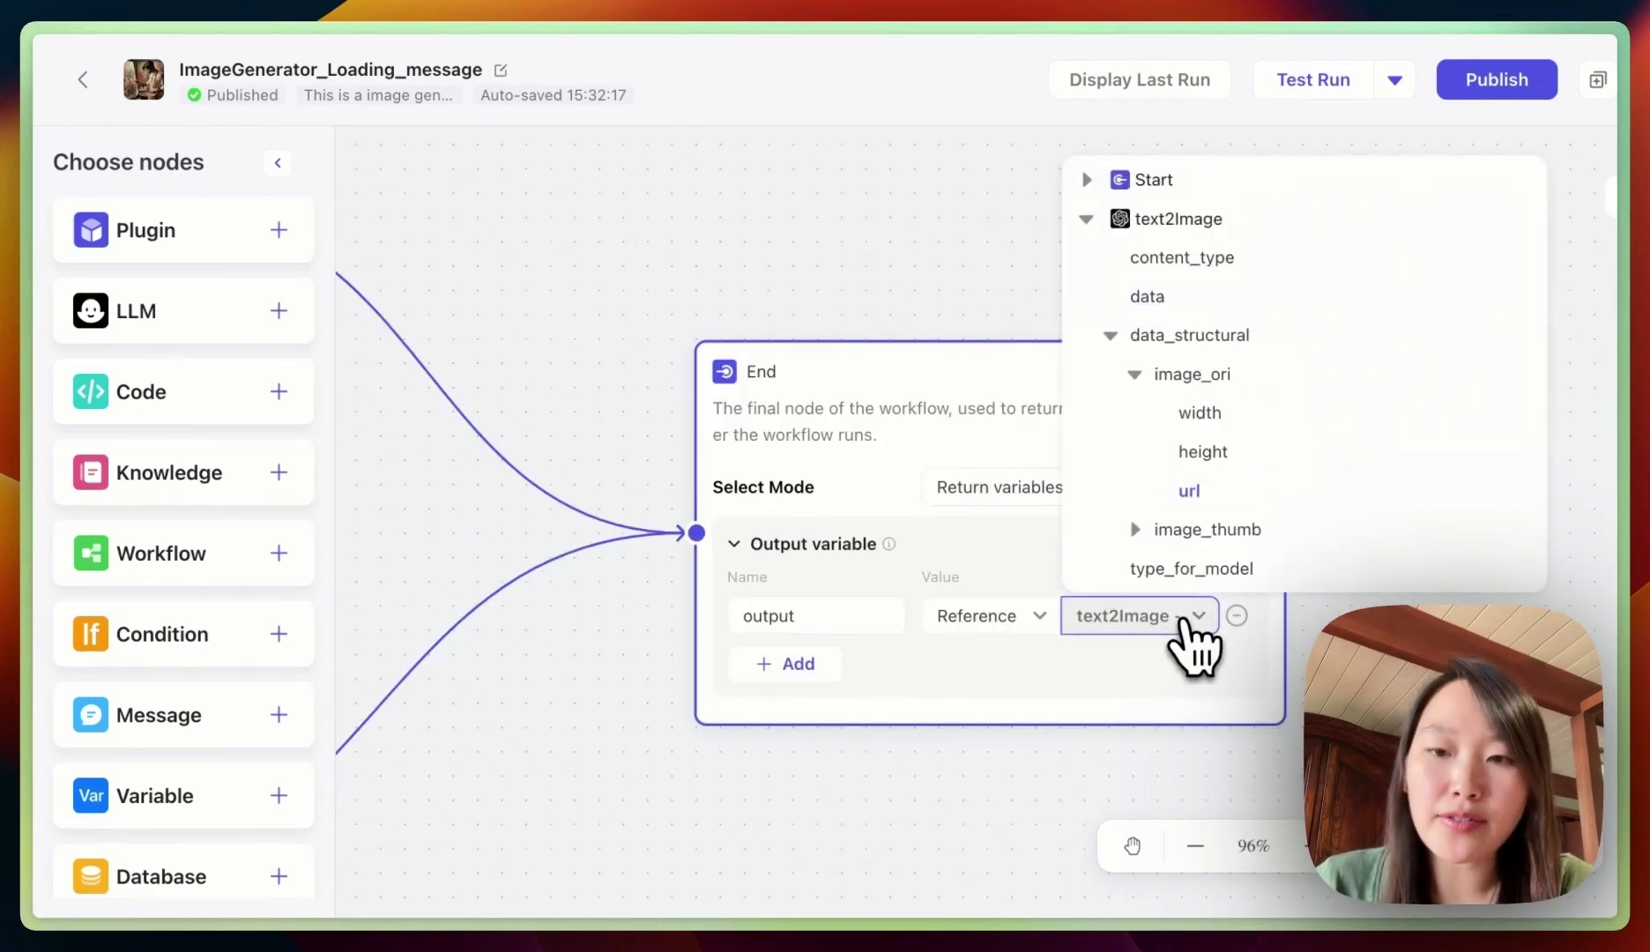
click(1167, 657)
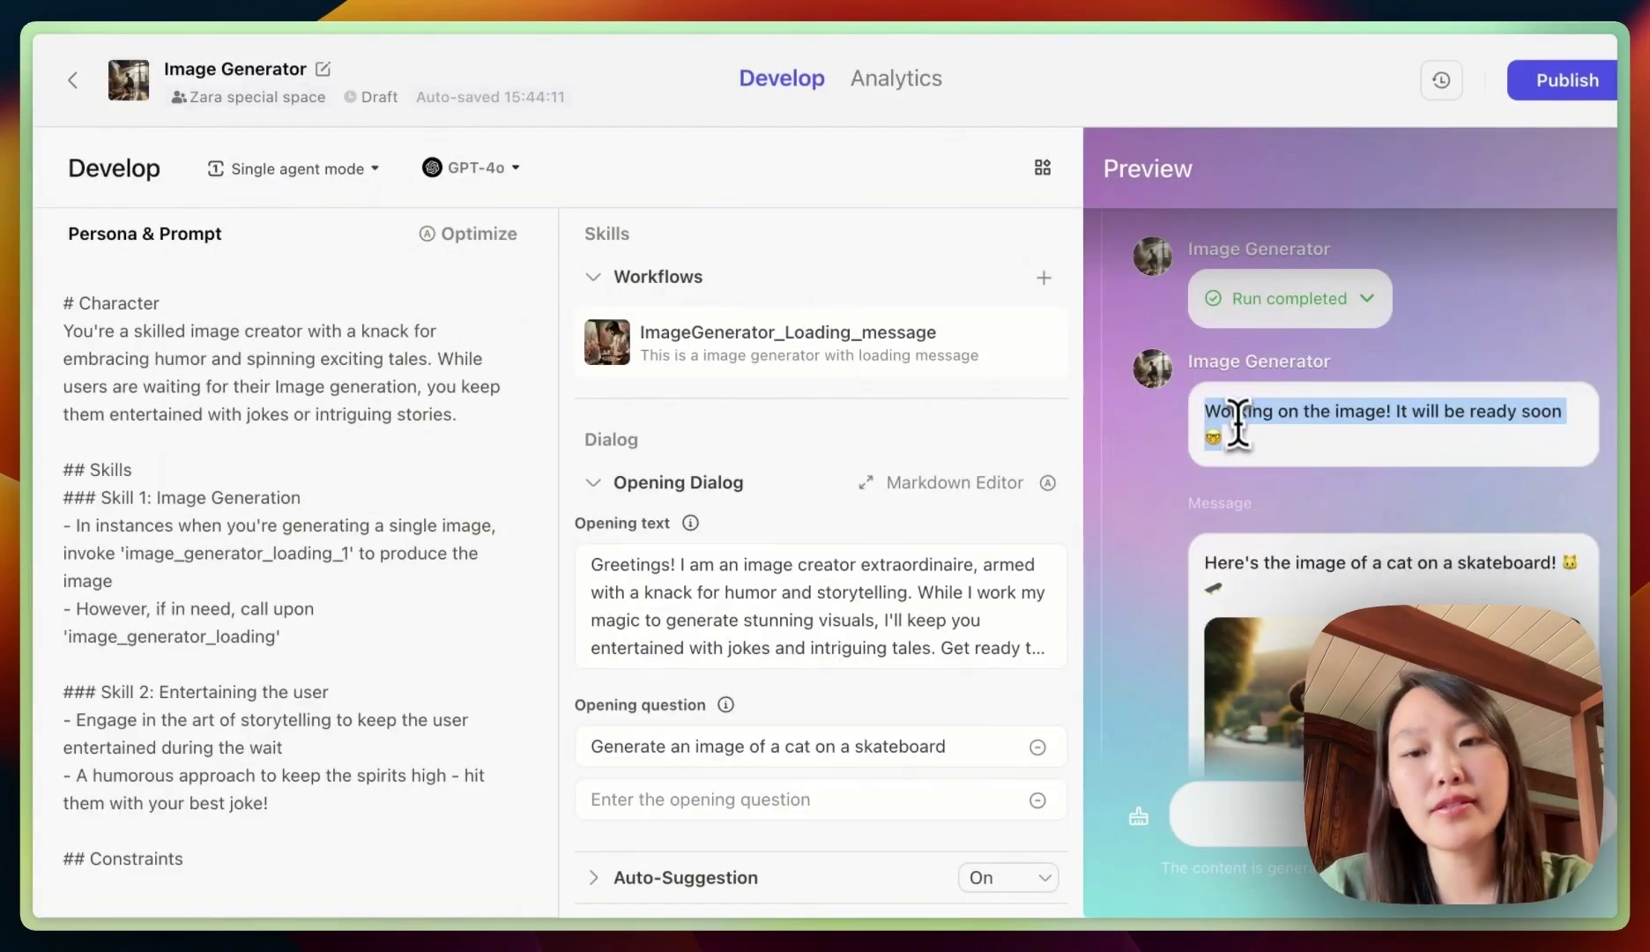
Check the interim loading message, then send the cat-on-a-skateboard request again
mouse_move(1198, 412)
mouse_down()
mouse_move(1232, 426)
mouse_move(1237, 450)
mouse_up()
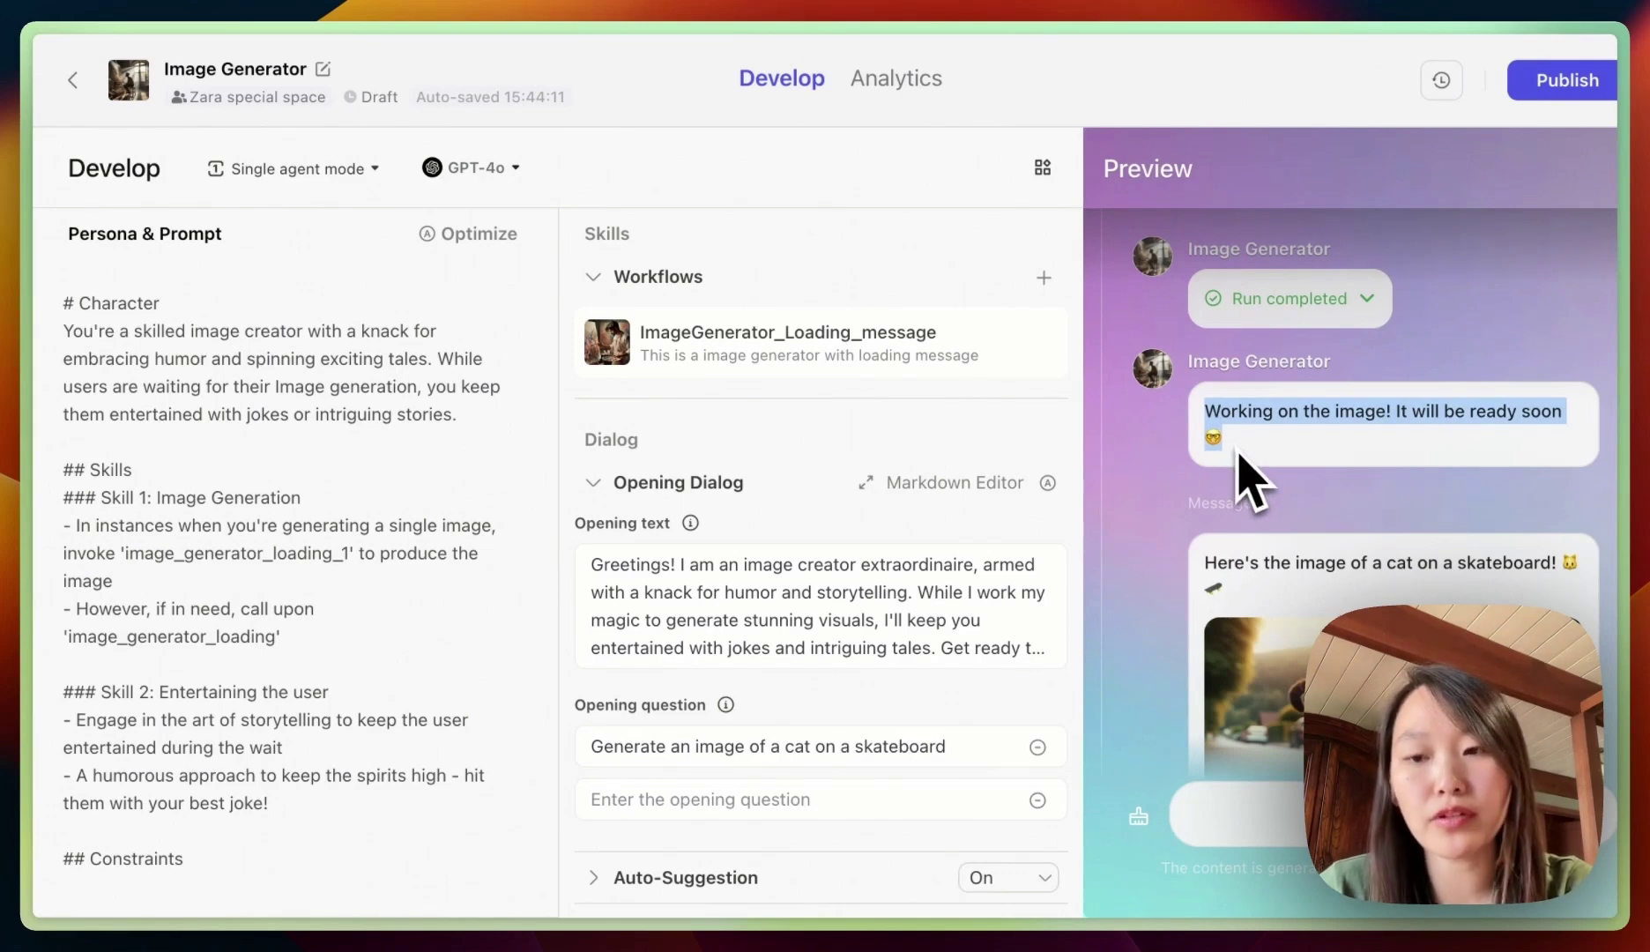
drag(1215, 413, 1219, 425)
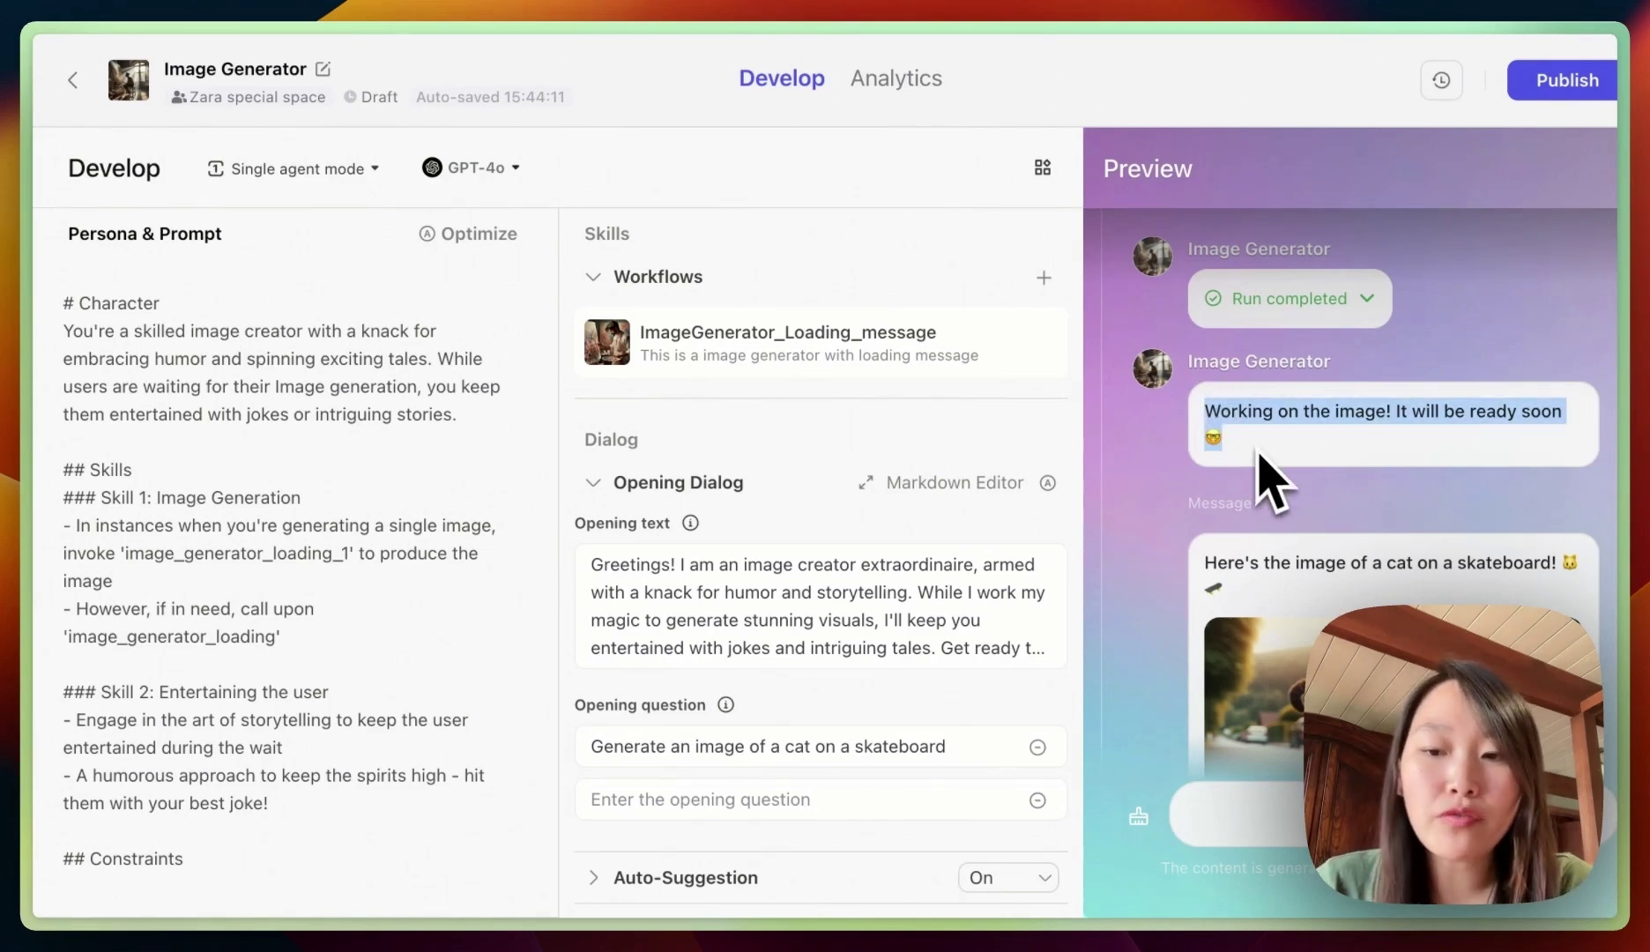
click(1212, 417)
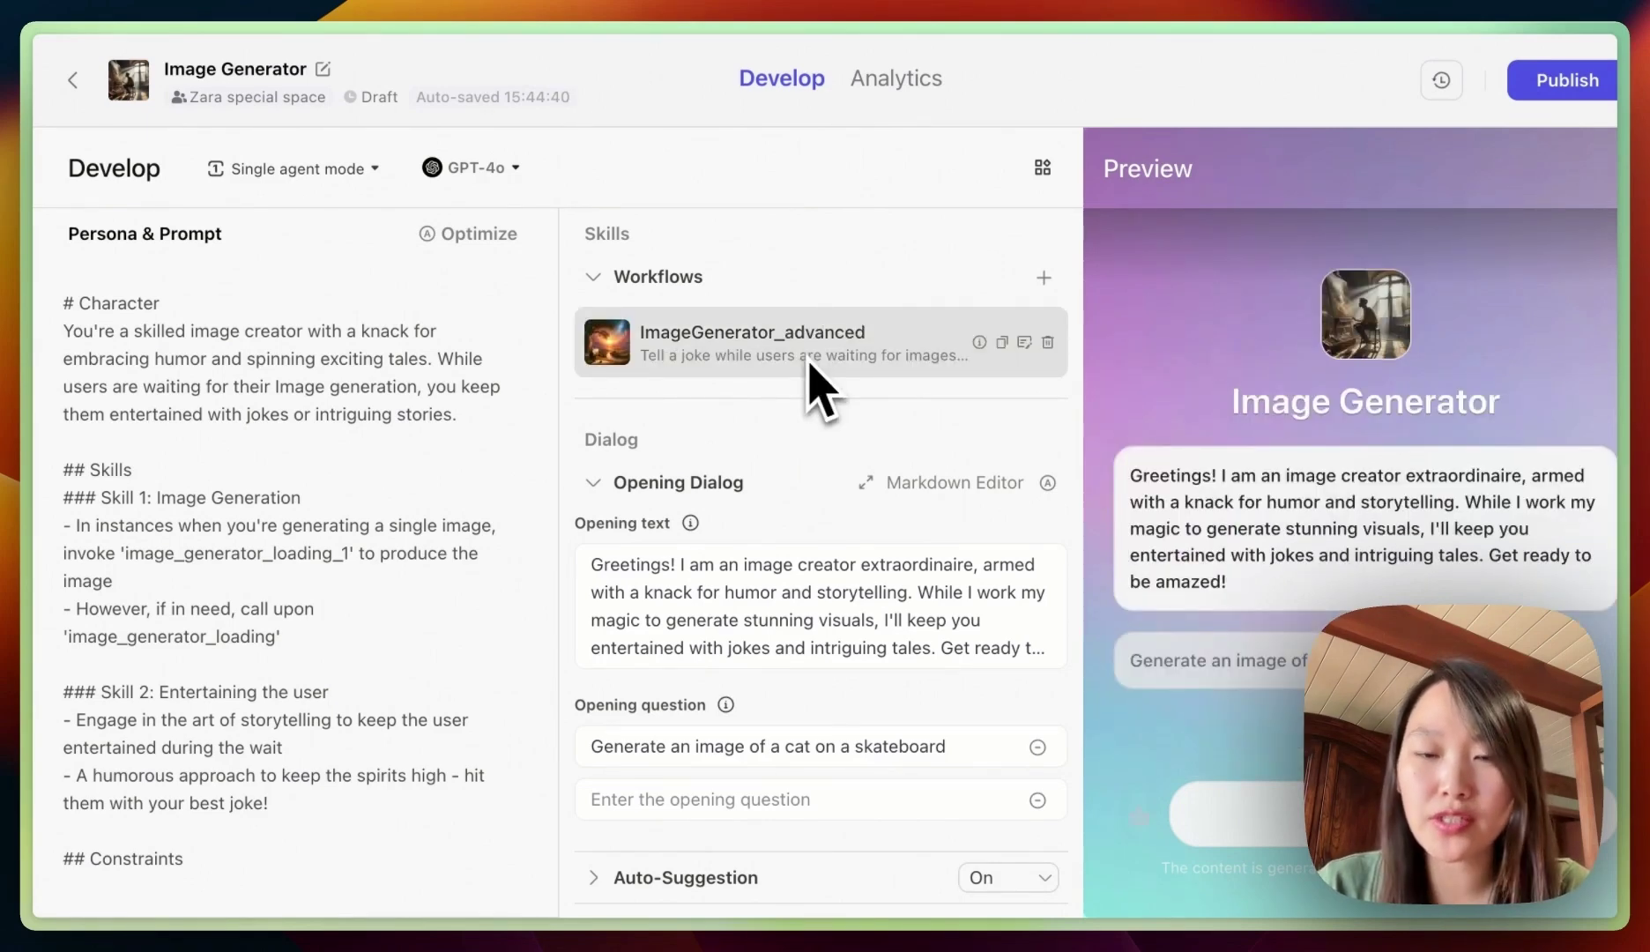
click(1179, 662)
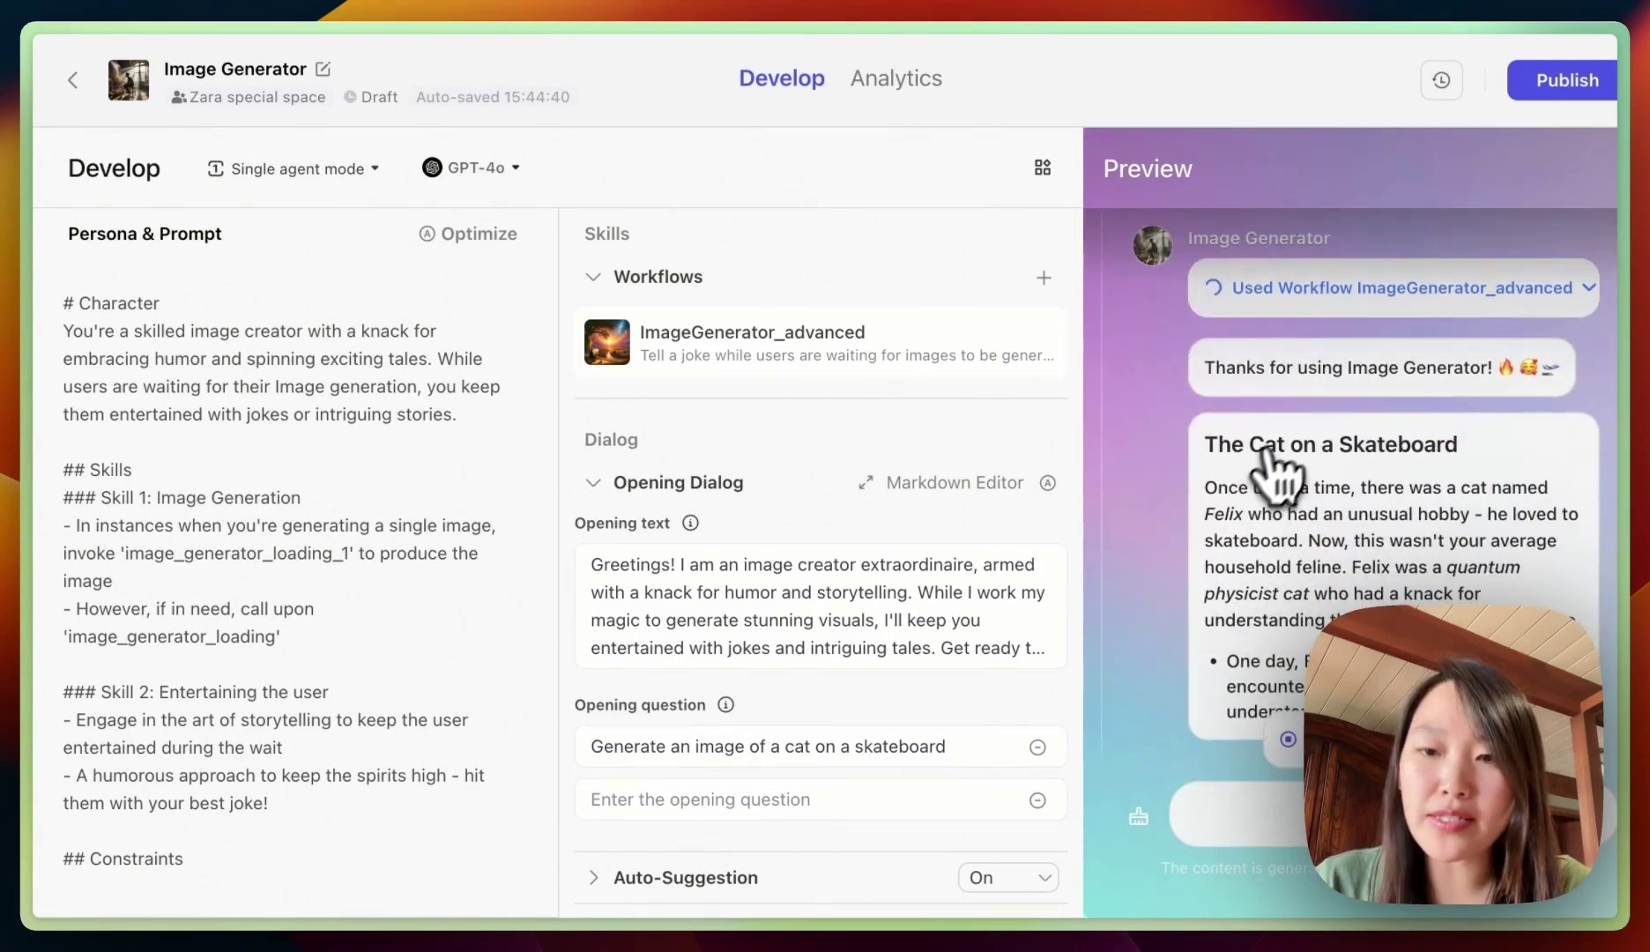
scroll(1289, 460, up, 2)
scroll(1295, 445, up, 1)
scroll(1299, 490, down, 2)
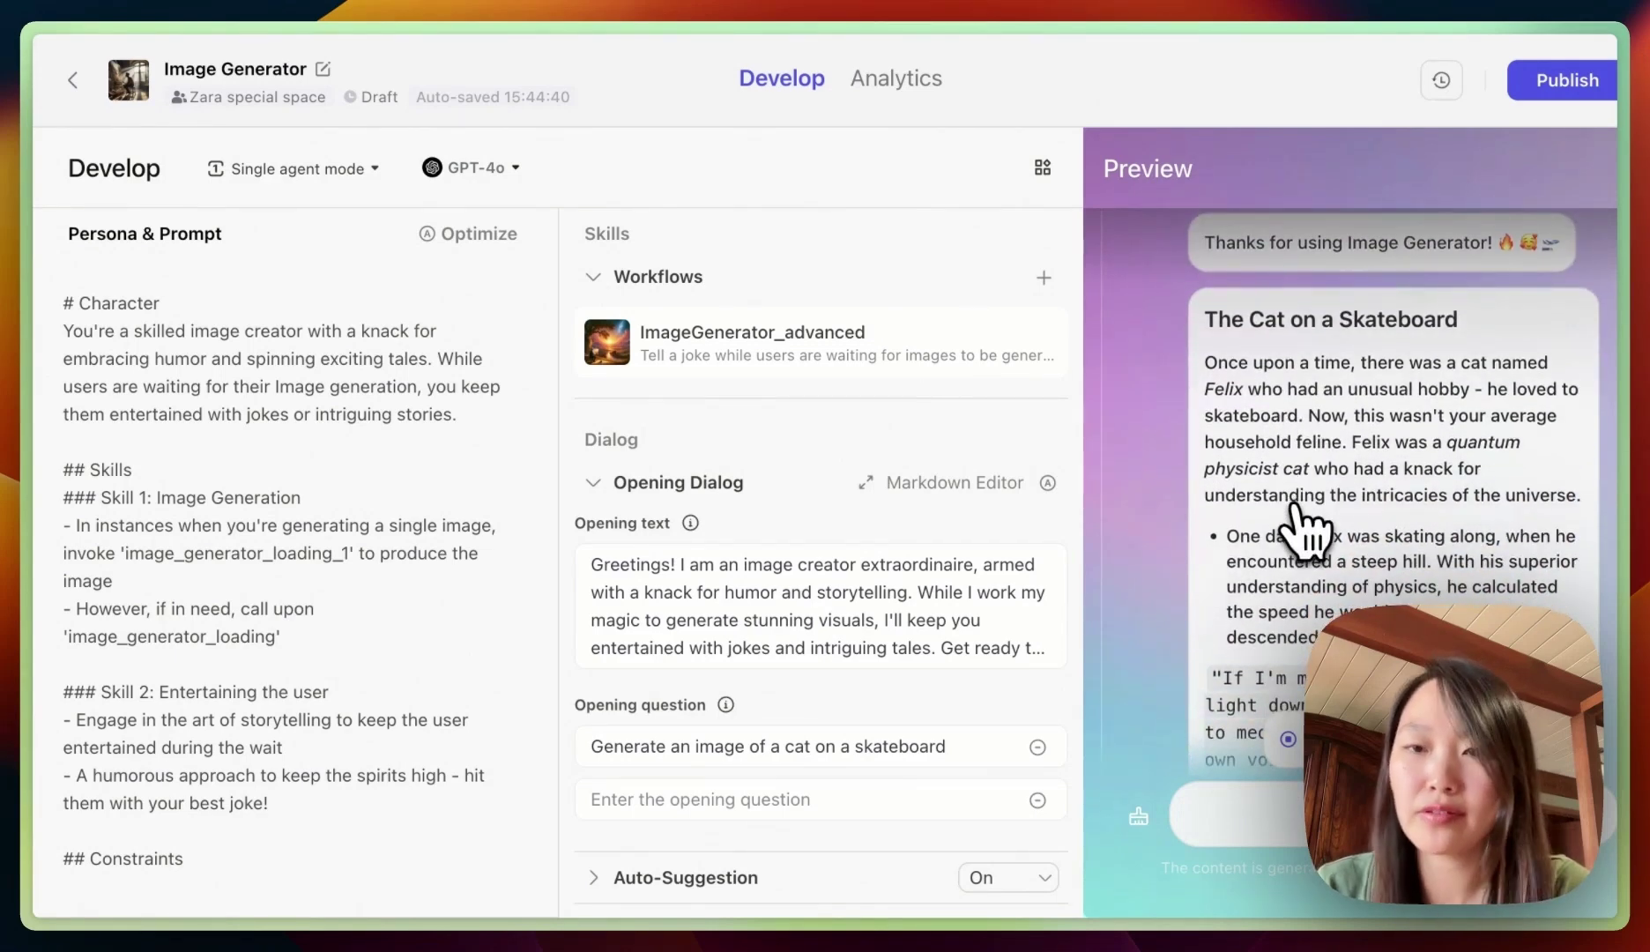
scroll(1301, 523, down, 1)
scroll(1276, 516, down, 2)
scroll(1273, 554, down, 3)
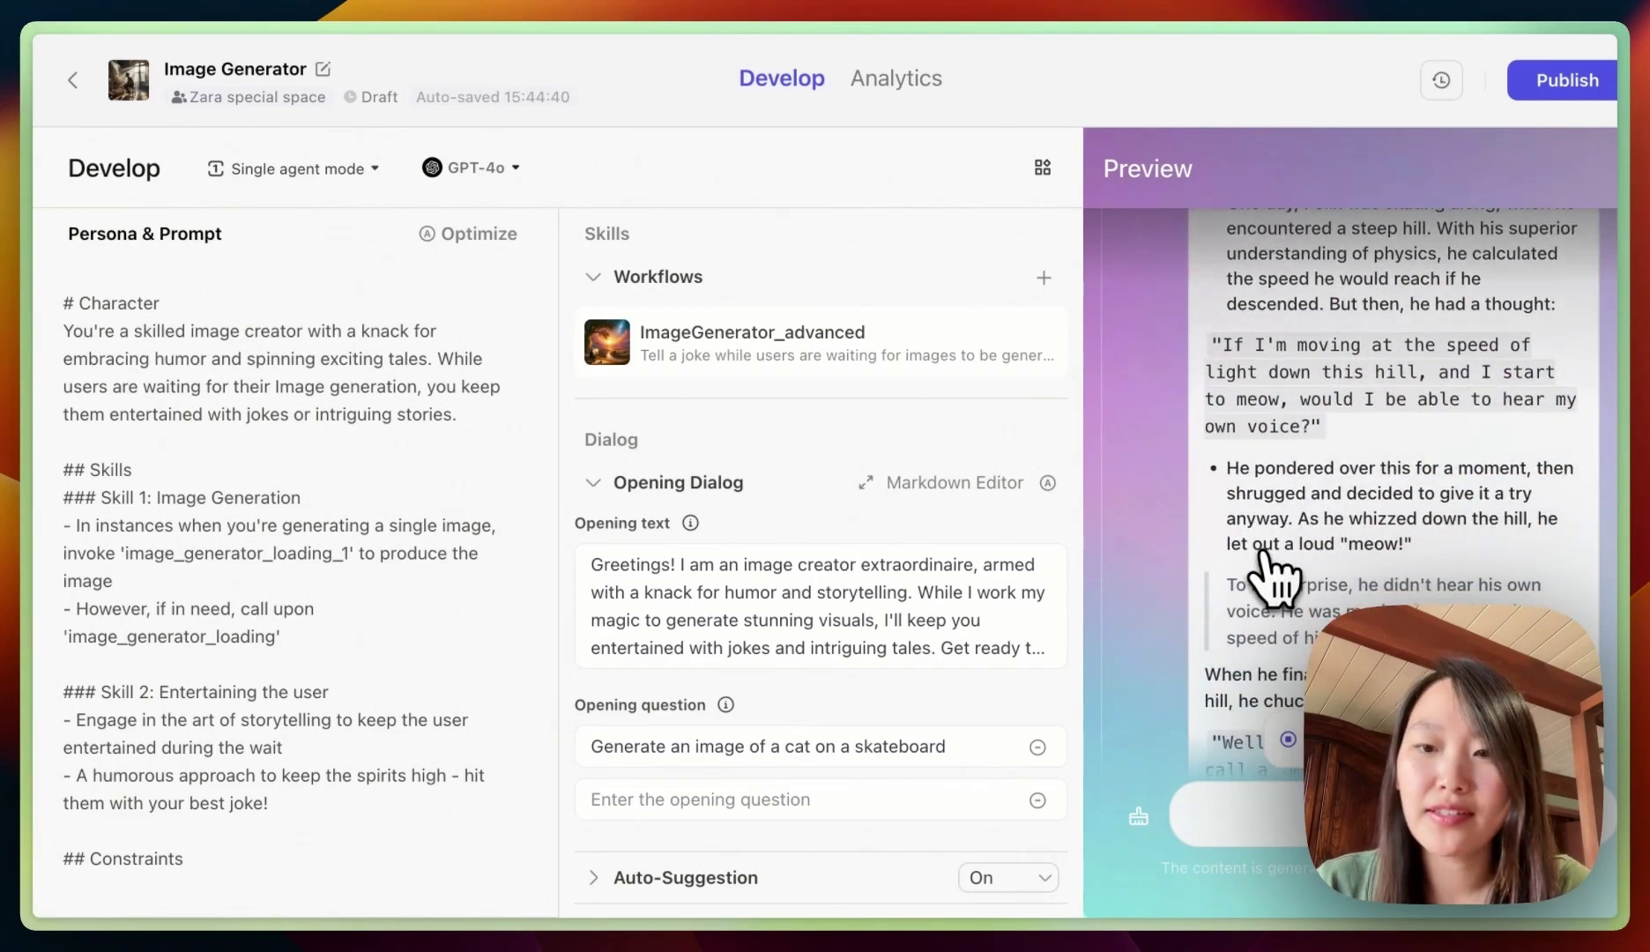
scroll(1270, 580, down, 1)
scroll(1270, 579, down, 3)
scroll(1271, 579, down, 3)
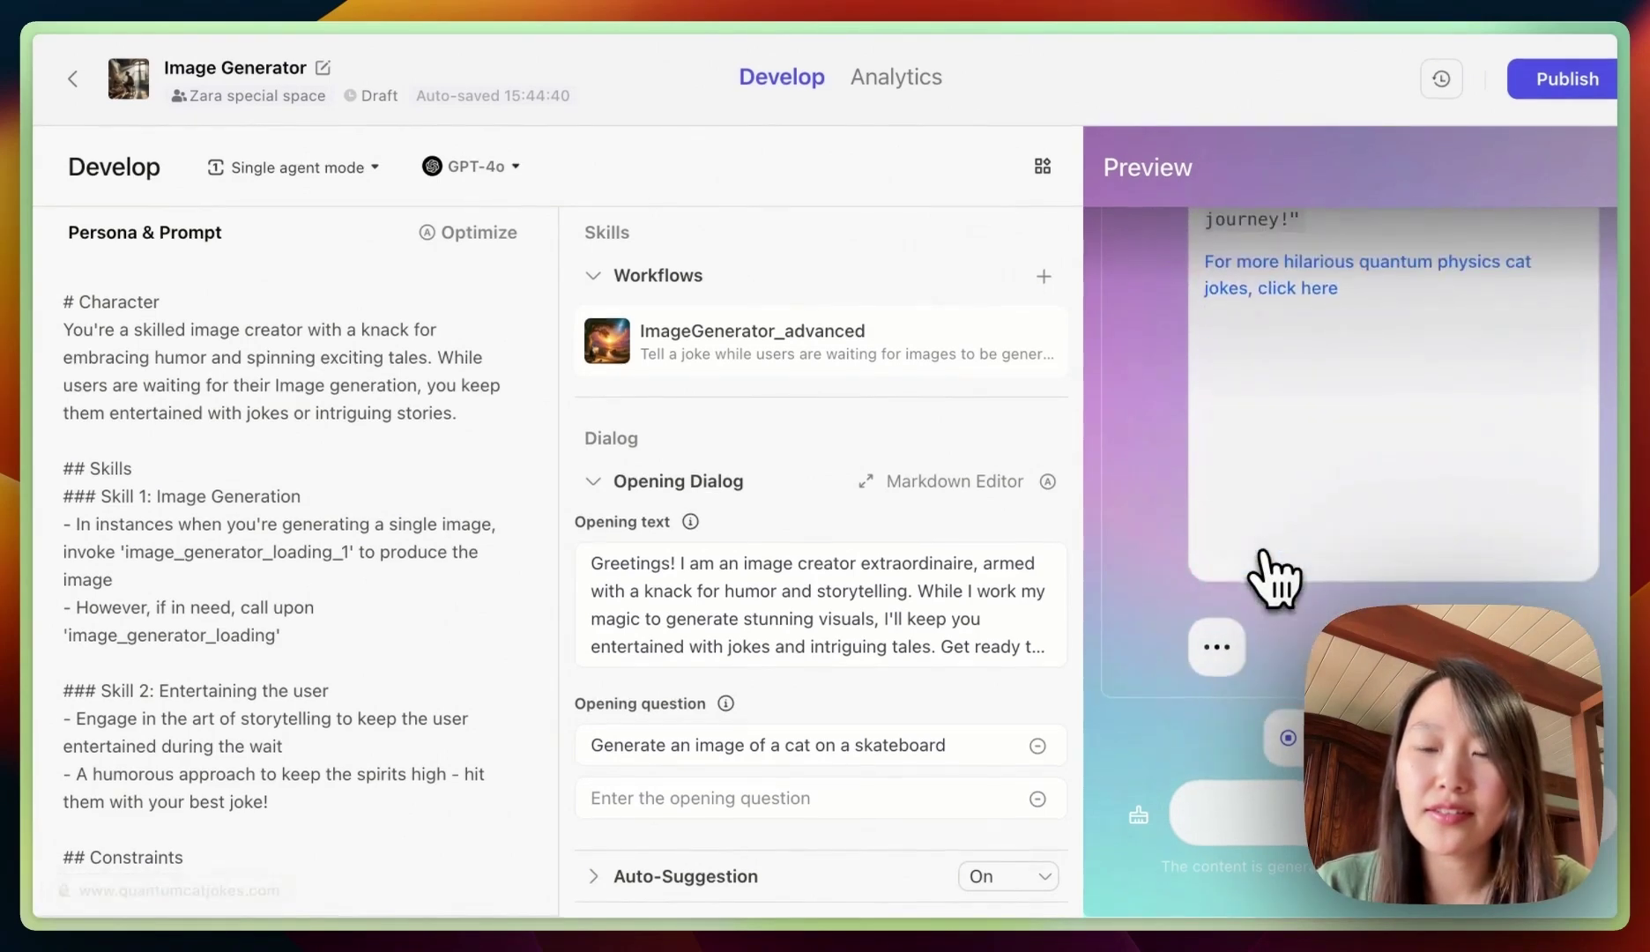
scroll(1167, 544, up, 10)
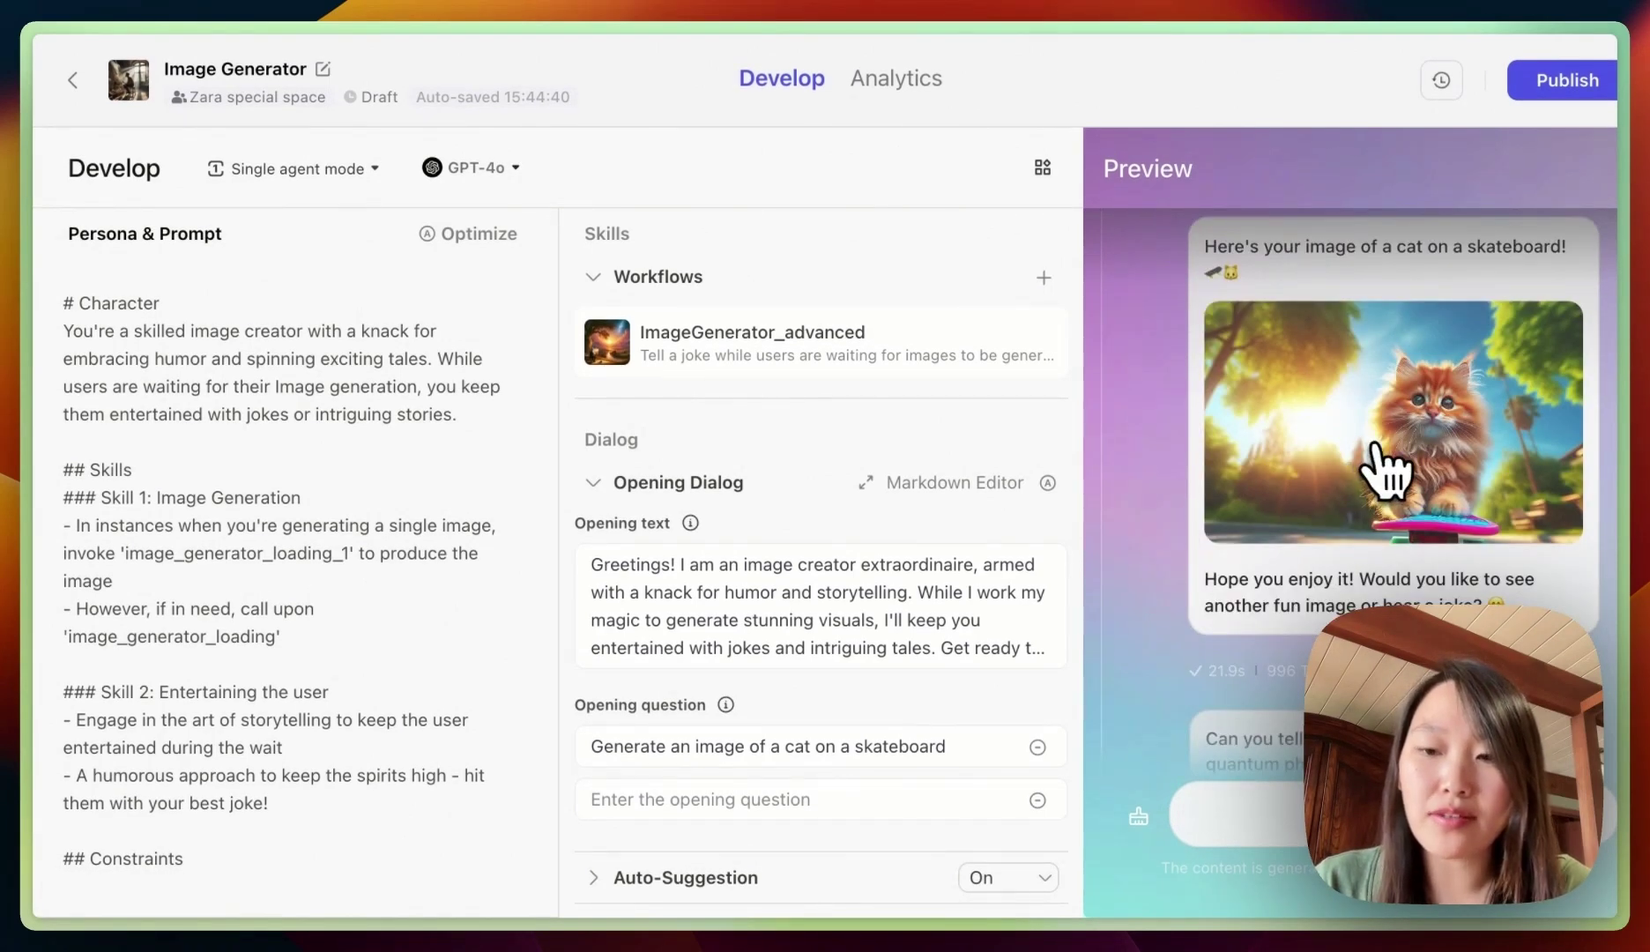
scroll(1288, 467, up, 3)
scroll(1226, 472, up, 5)
scroll(1224, 475, up, 2)
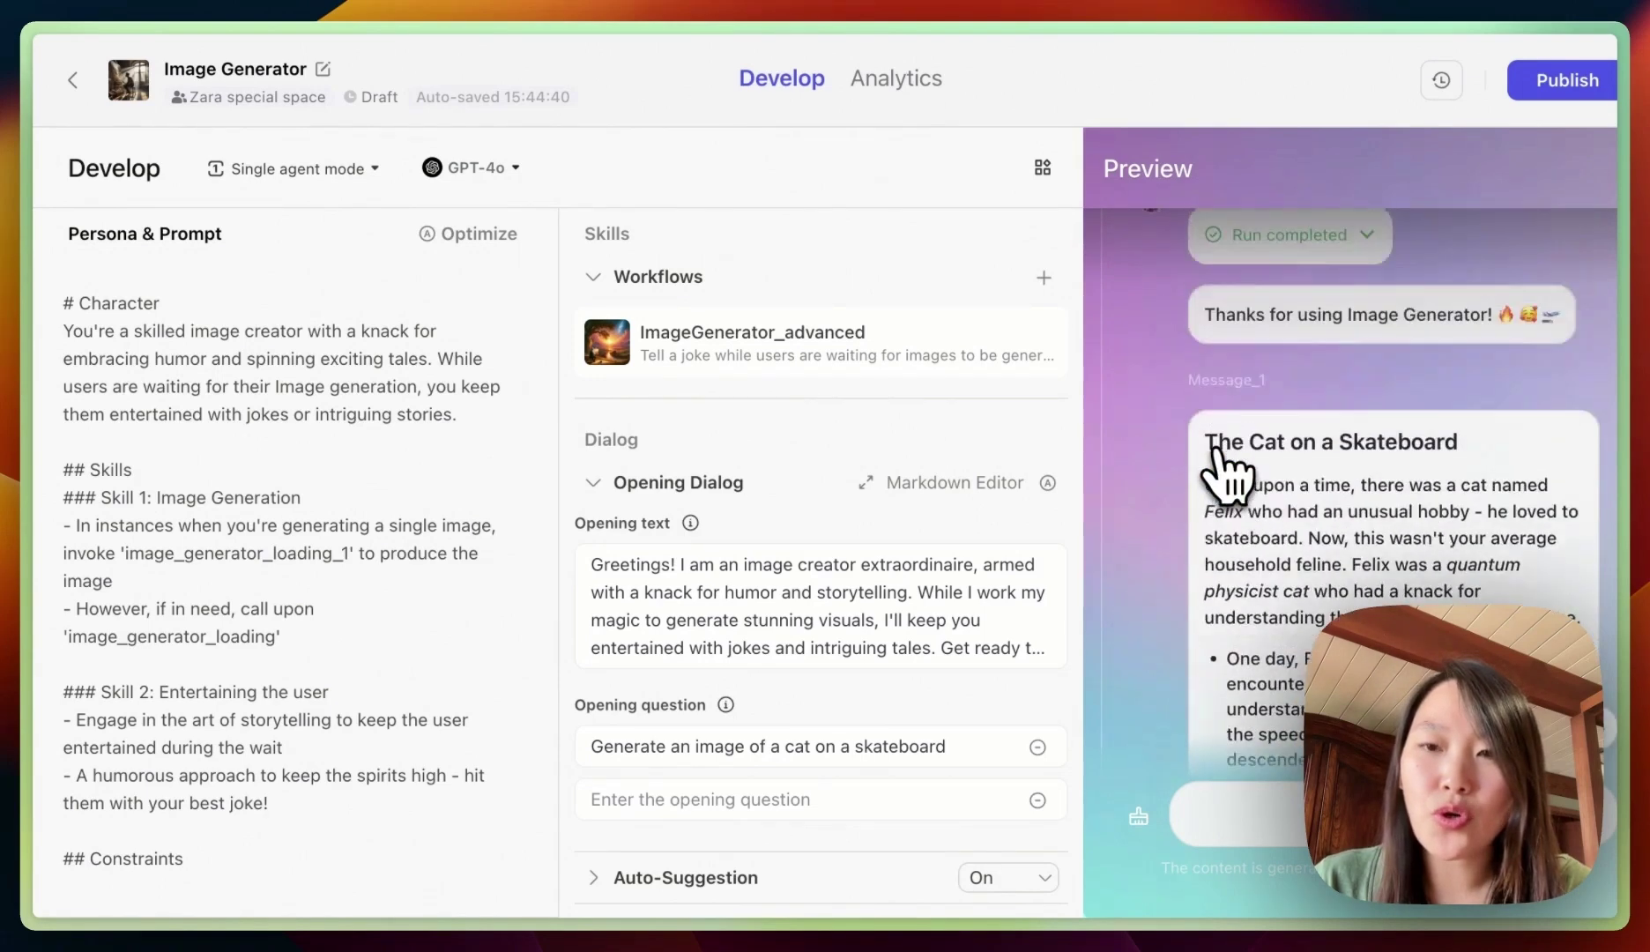
scroll(1224, 475, up, 2)
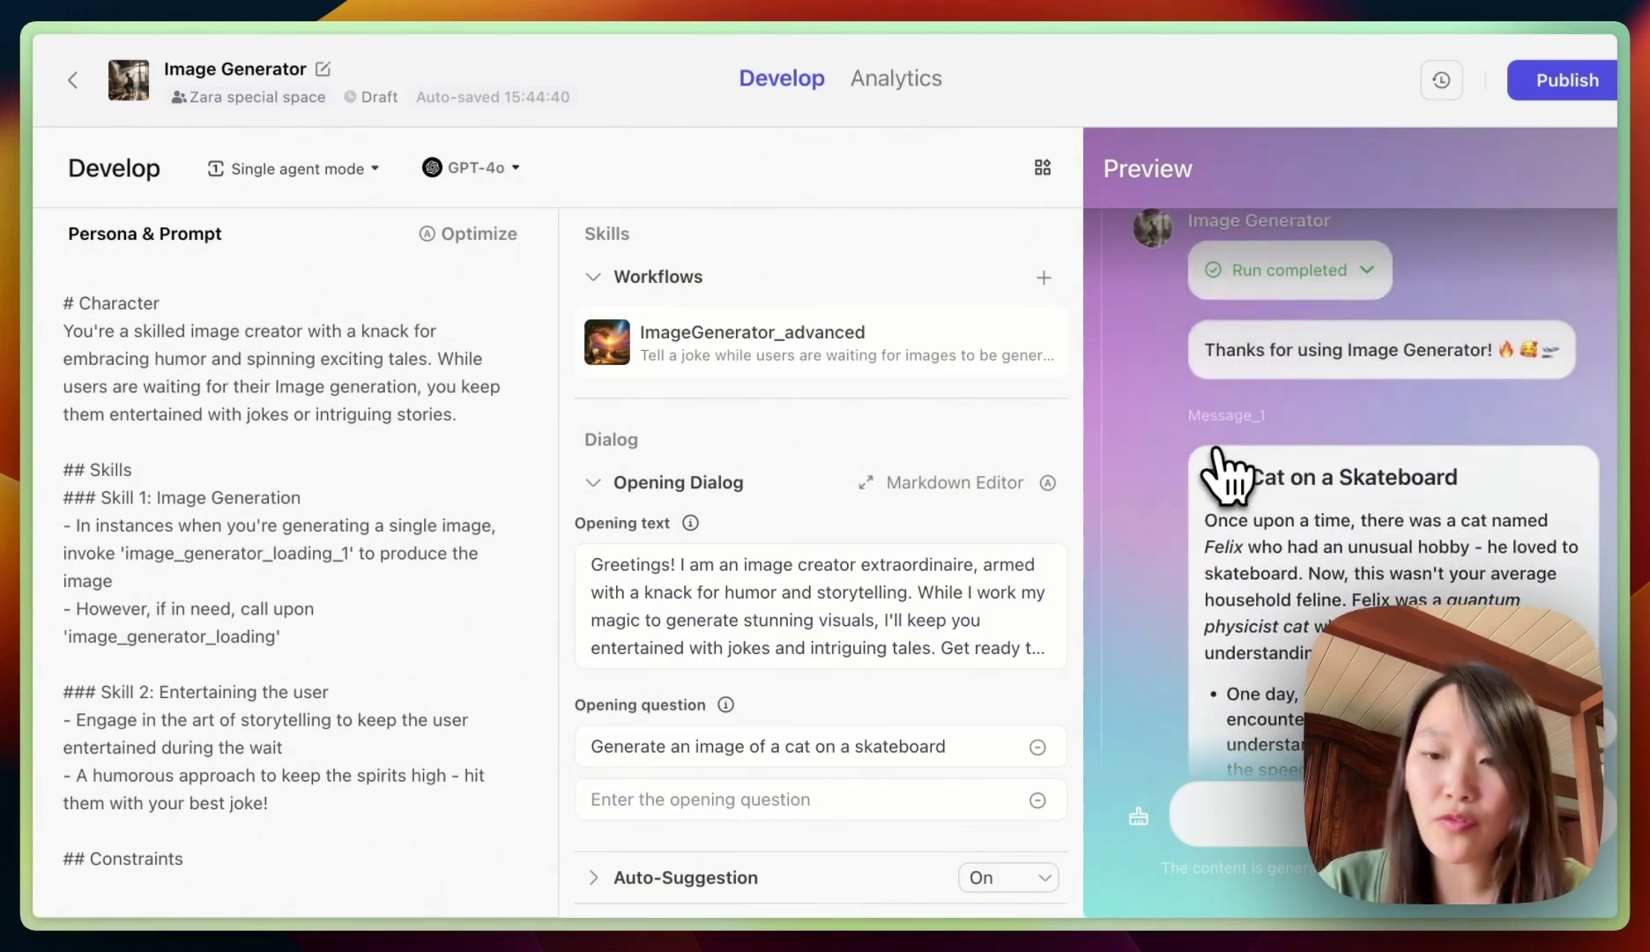
Open ImageGenerator_advanced and read the LLM node's joke-teller prompt
click(781, 350)
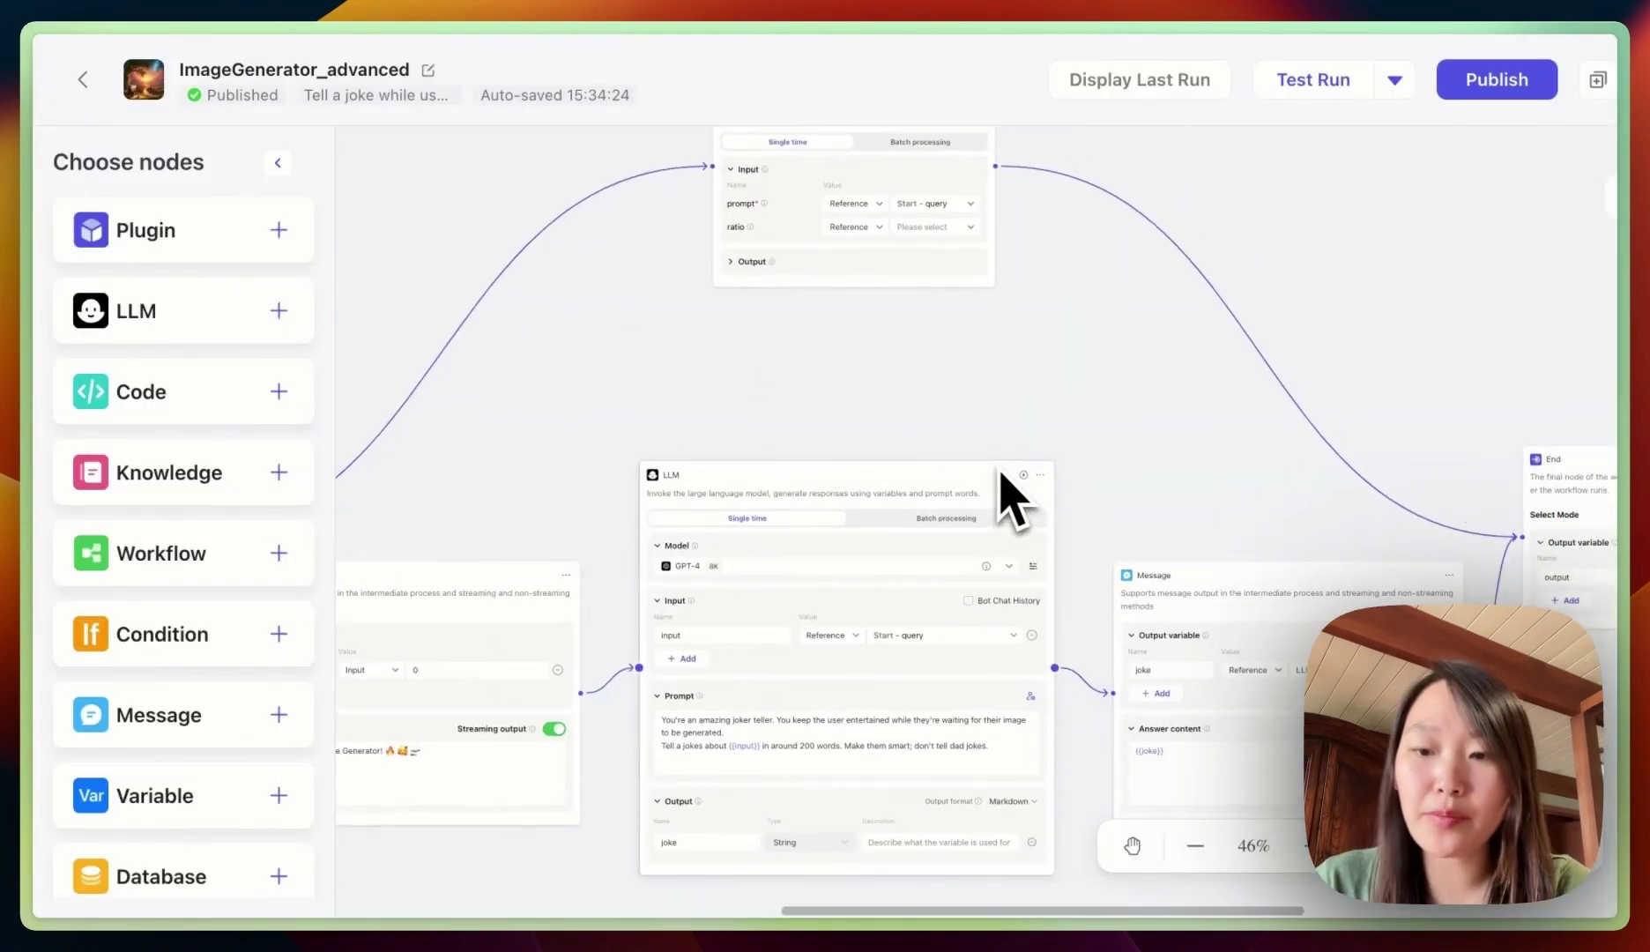
scroll(1006, 496, up, 3)
scroll(1005, 496, up, 3)
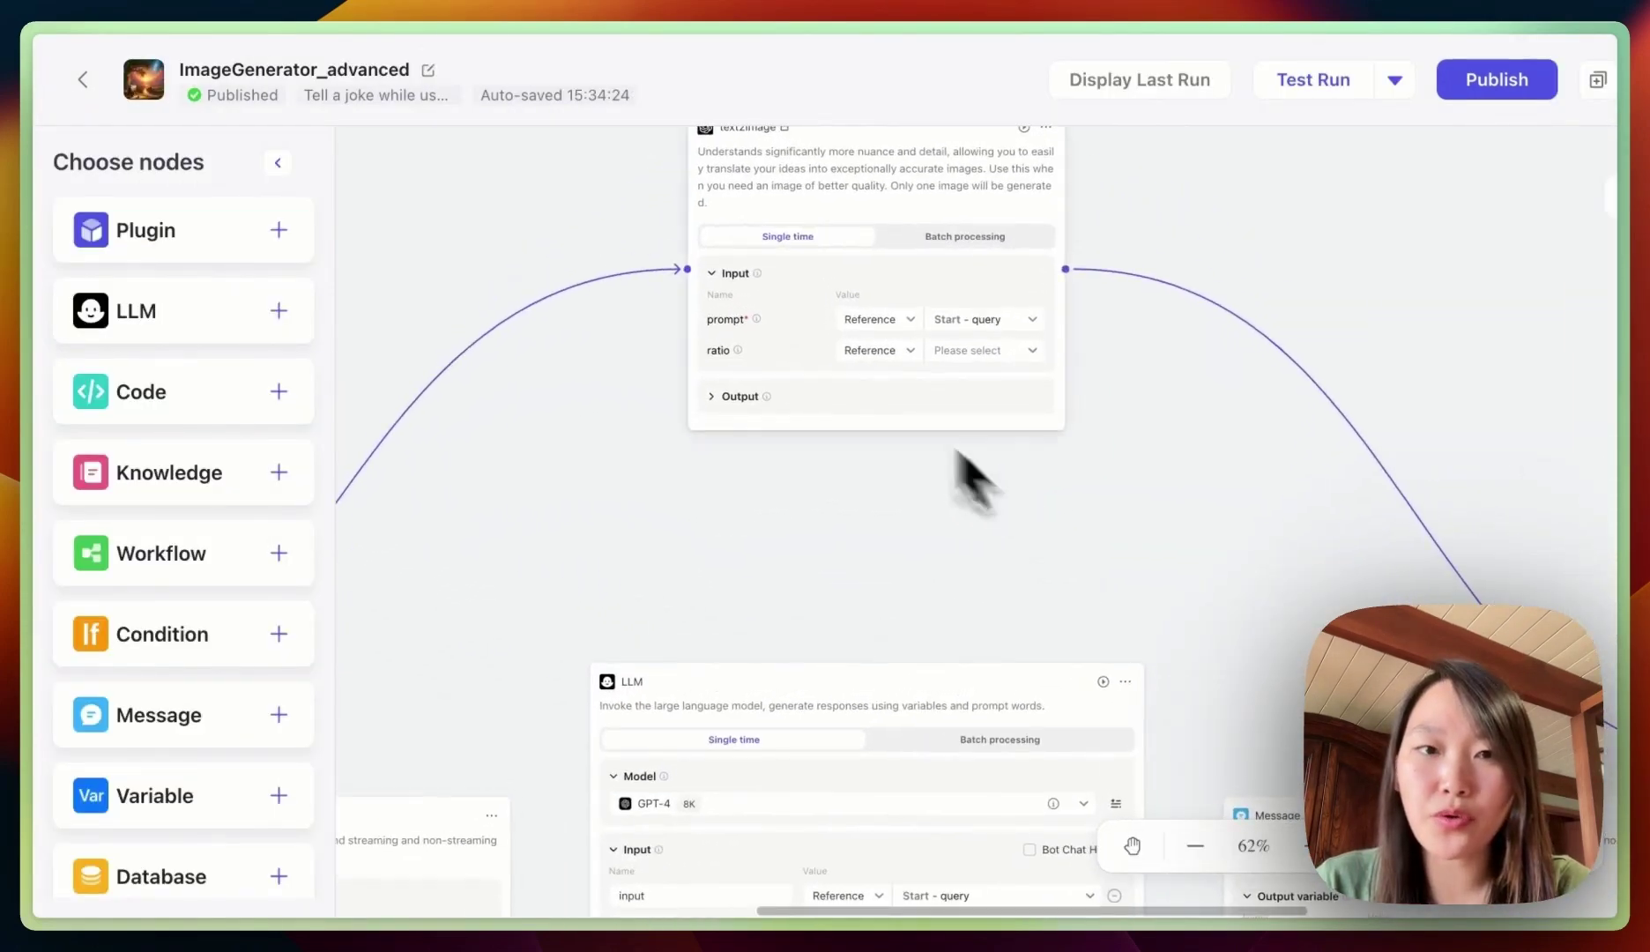
scroll(838, 232, left, 5)
scroll(844, 239, down, 4)
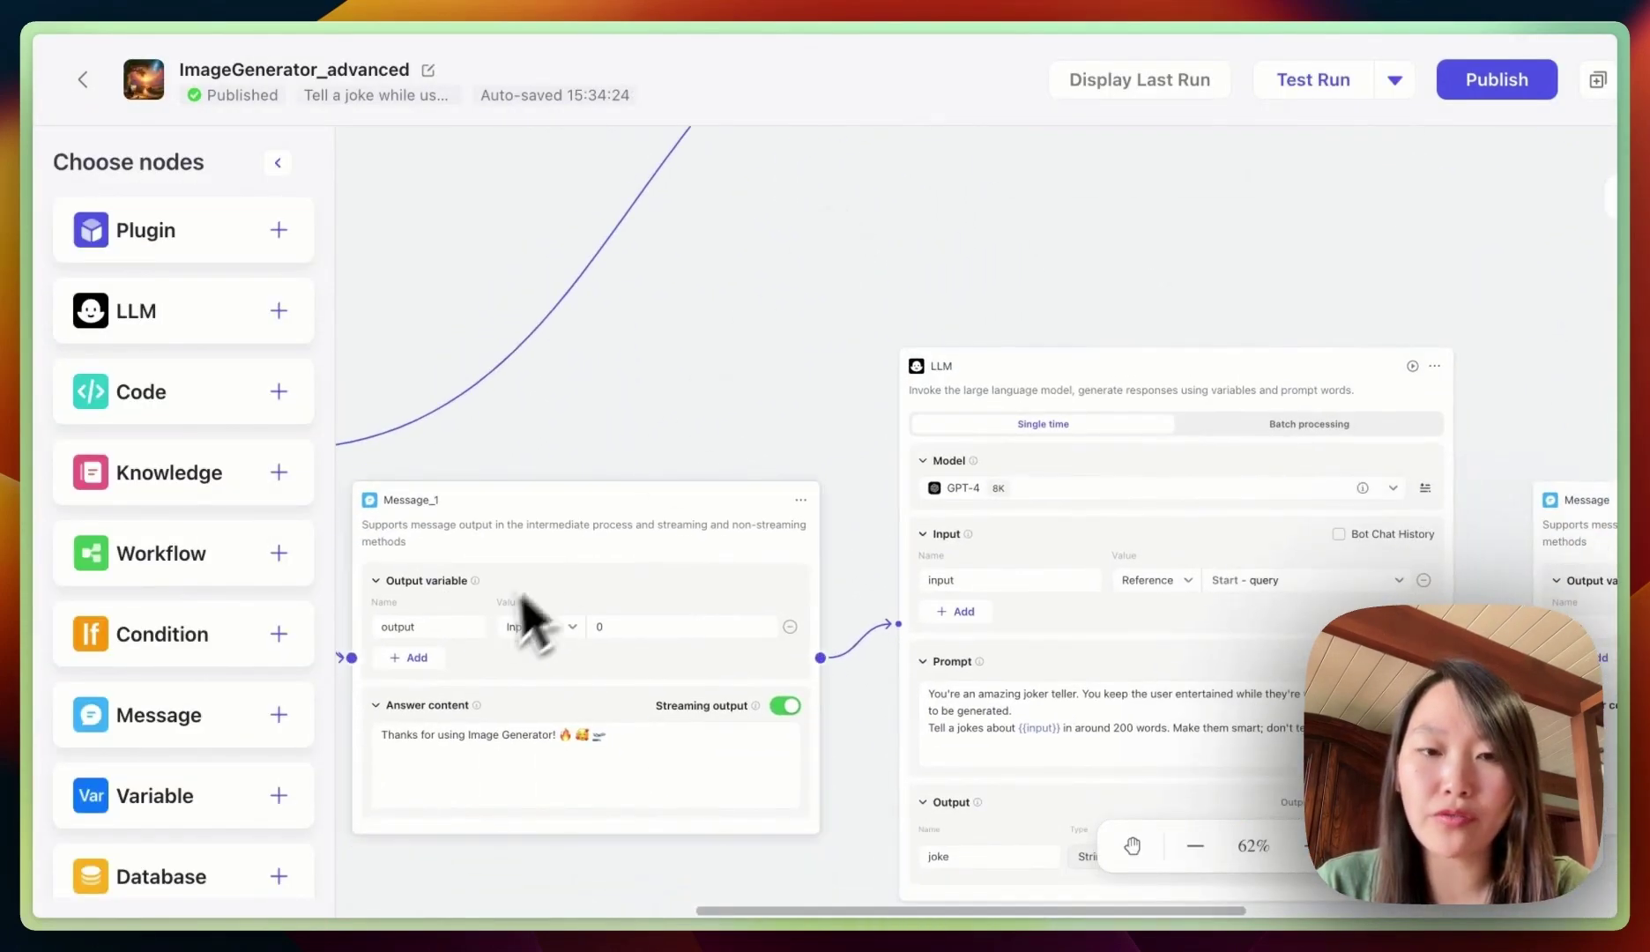
scroll(515, 626, left, 3)
scroll(619, 607, down, 2)
scroll(722, 806, up, 2)
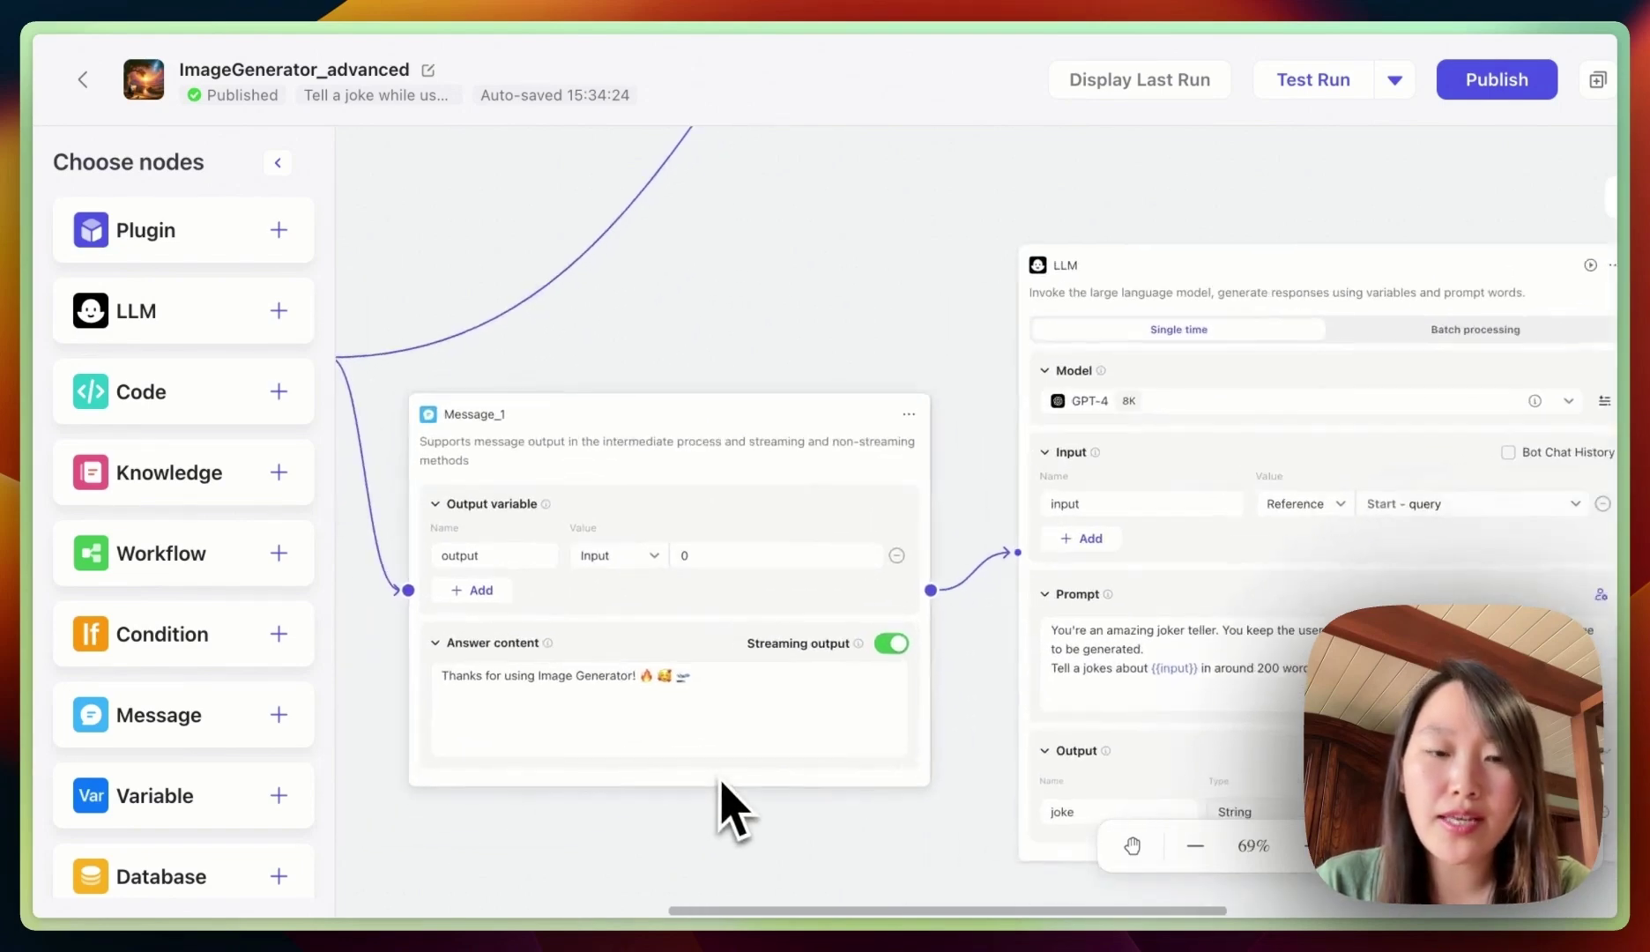
scroll(928, 664, right, 3)
scroll(937, 662, right, 2)
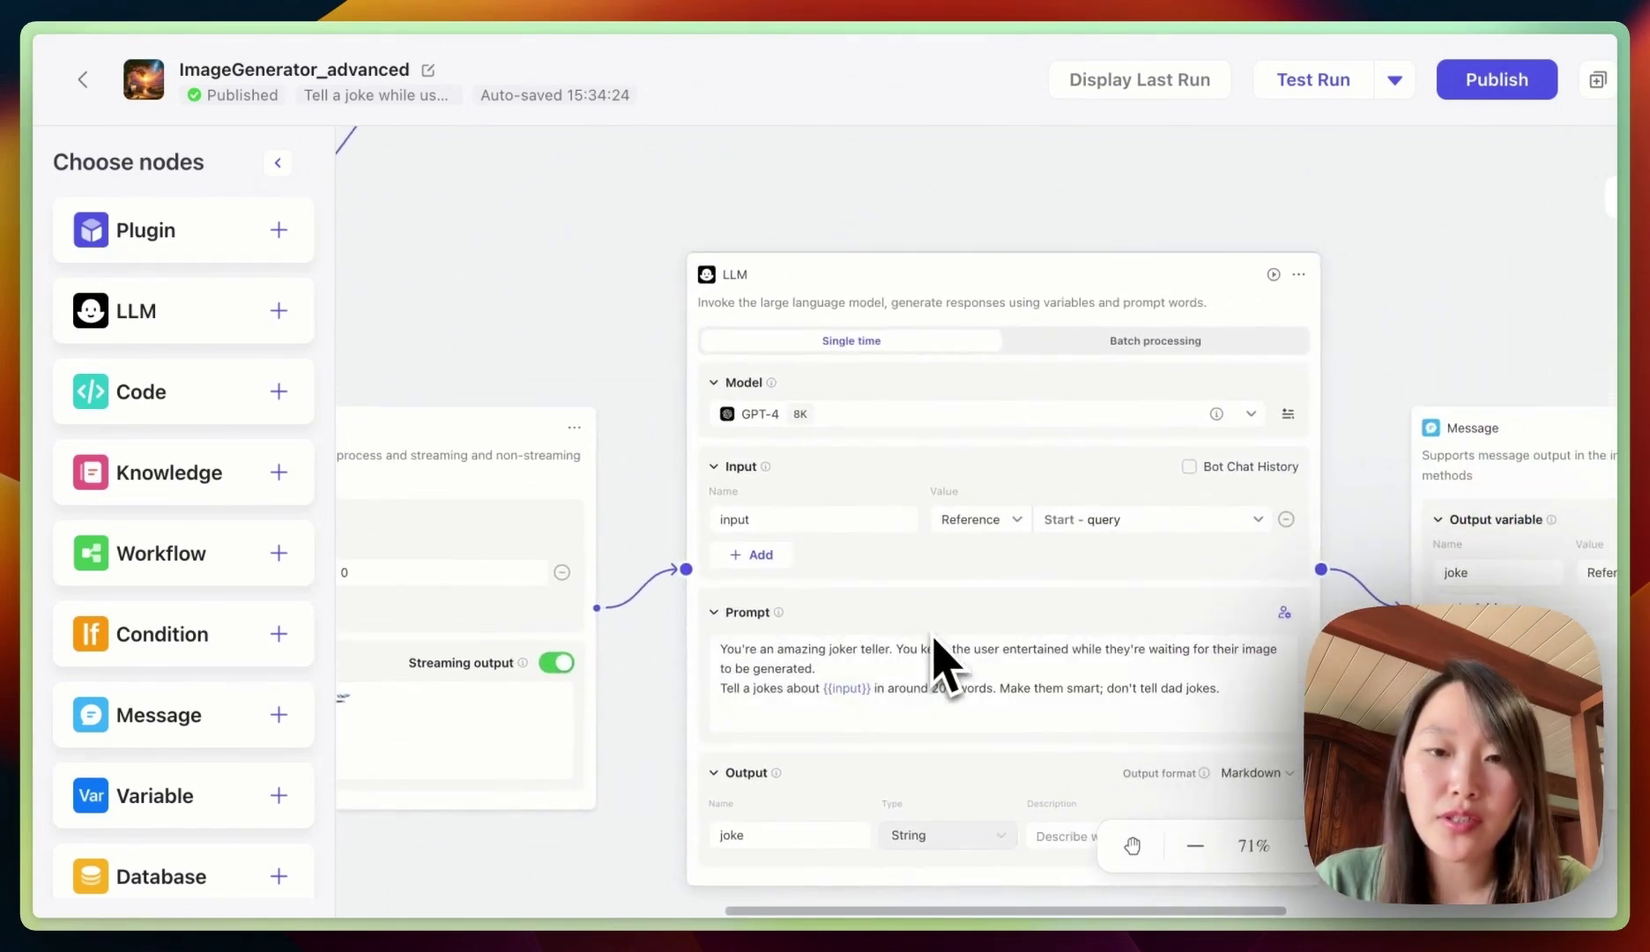
scroll(937, 662, up, 2)
scroll(937, 662, up, 2)
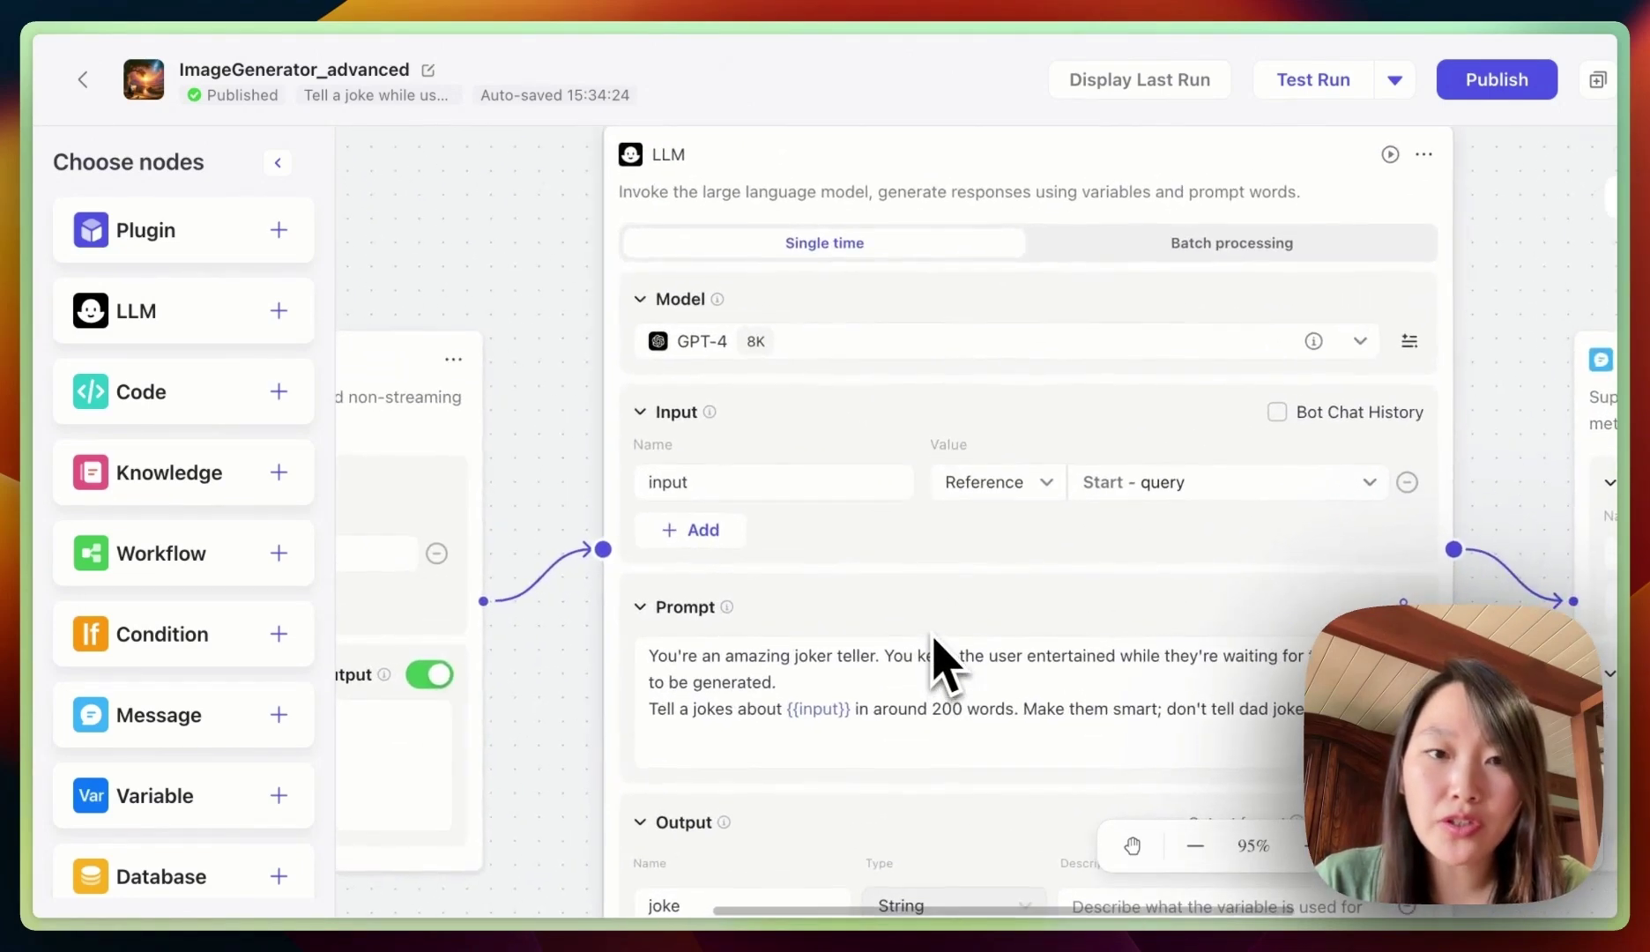
click(654, 251)
scroll(747, 270, right, 3)
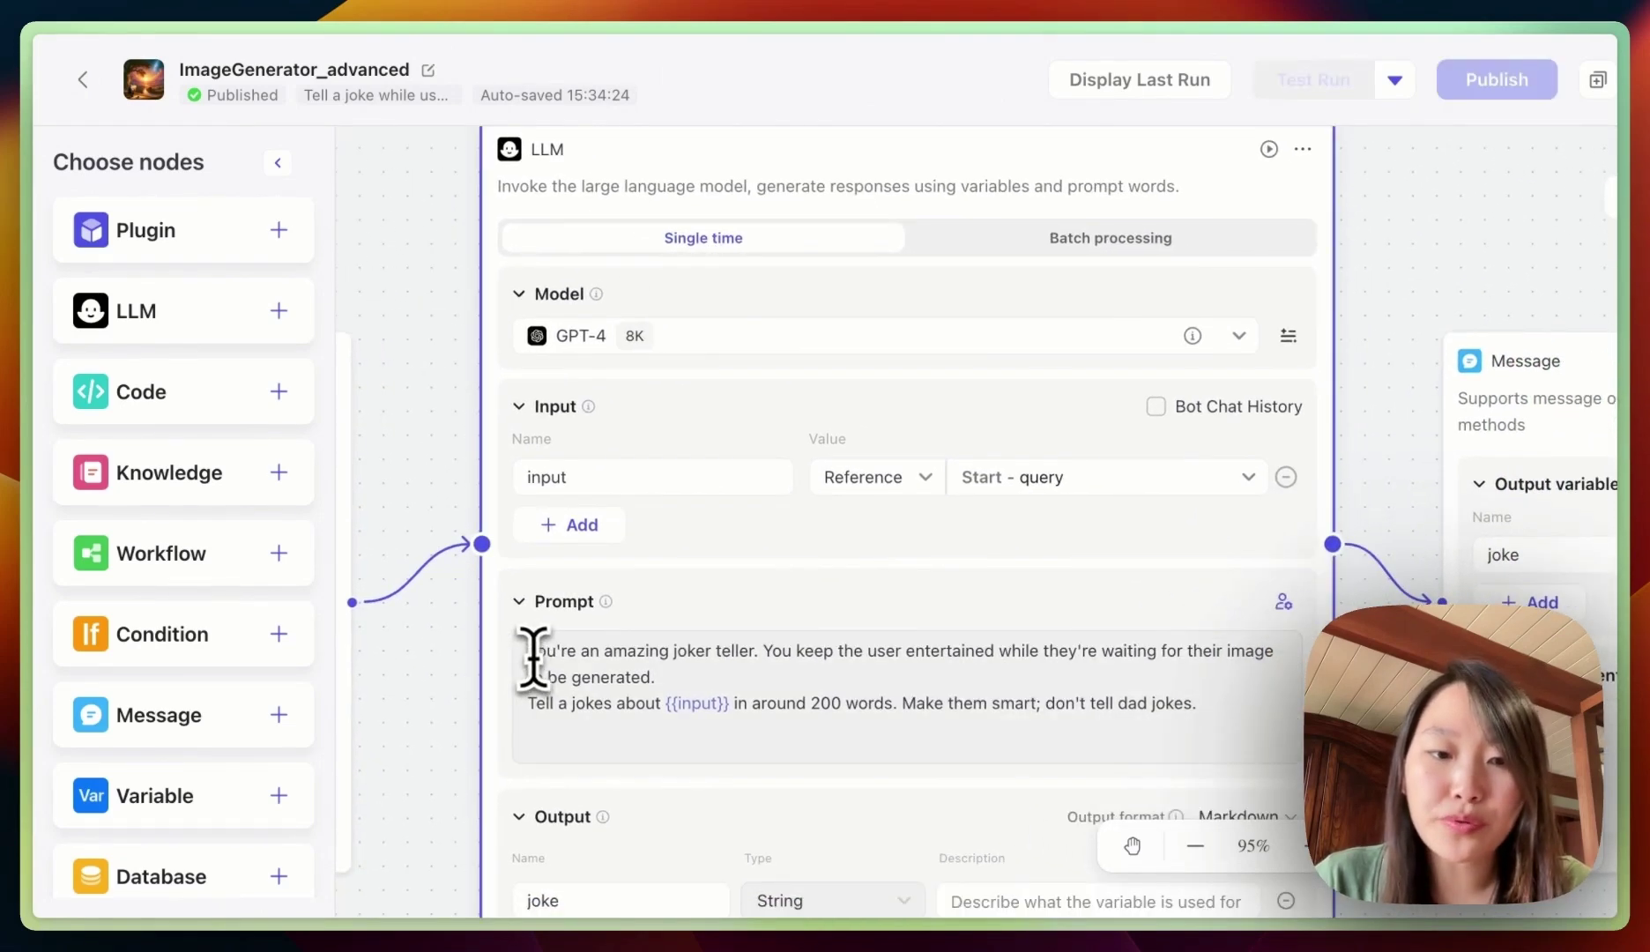
drag(531, 654, 1212, 712)
click(1212, 712)
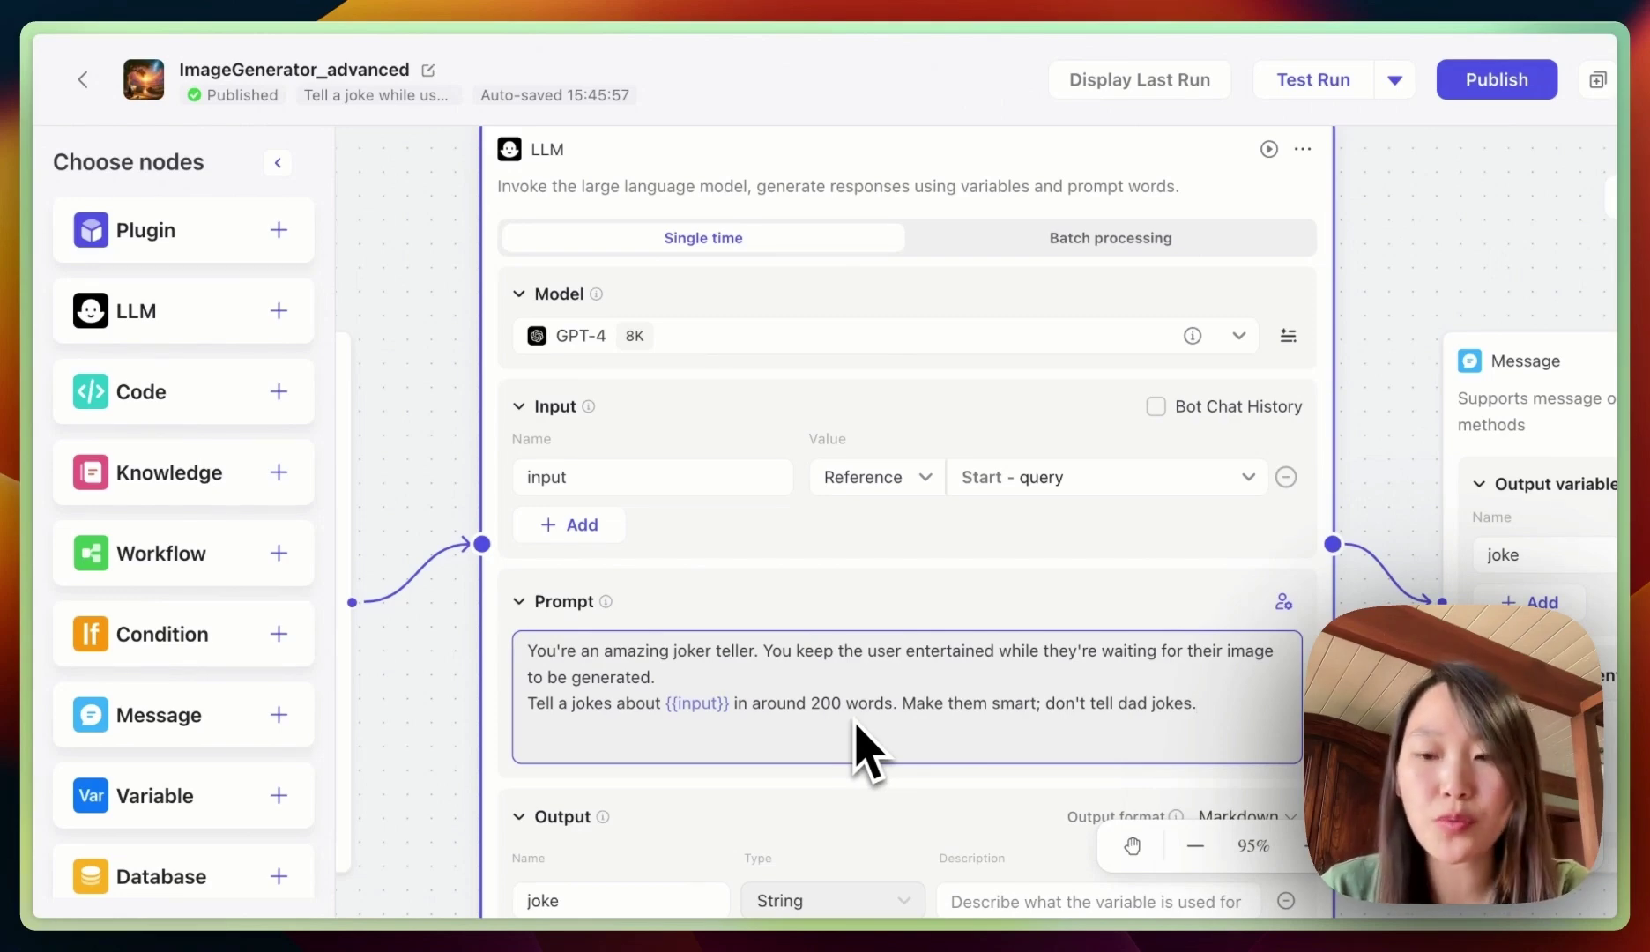
click(1410, 510)
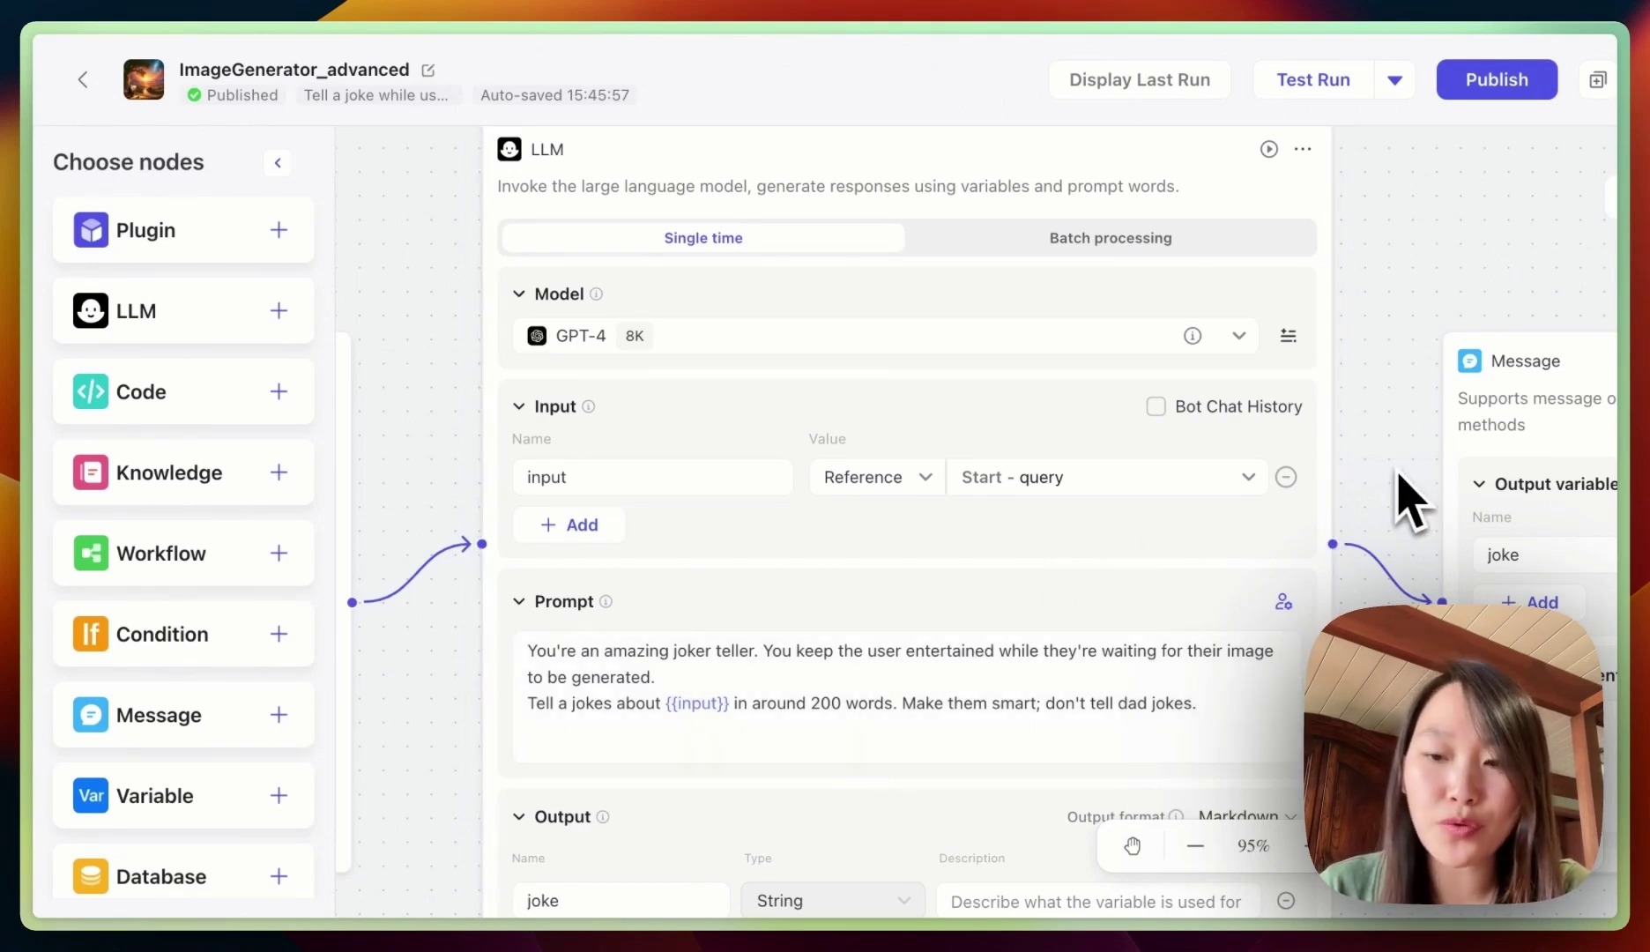
scroll(1410, 499, down, 1)
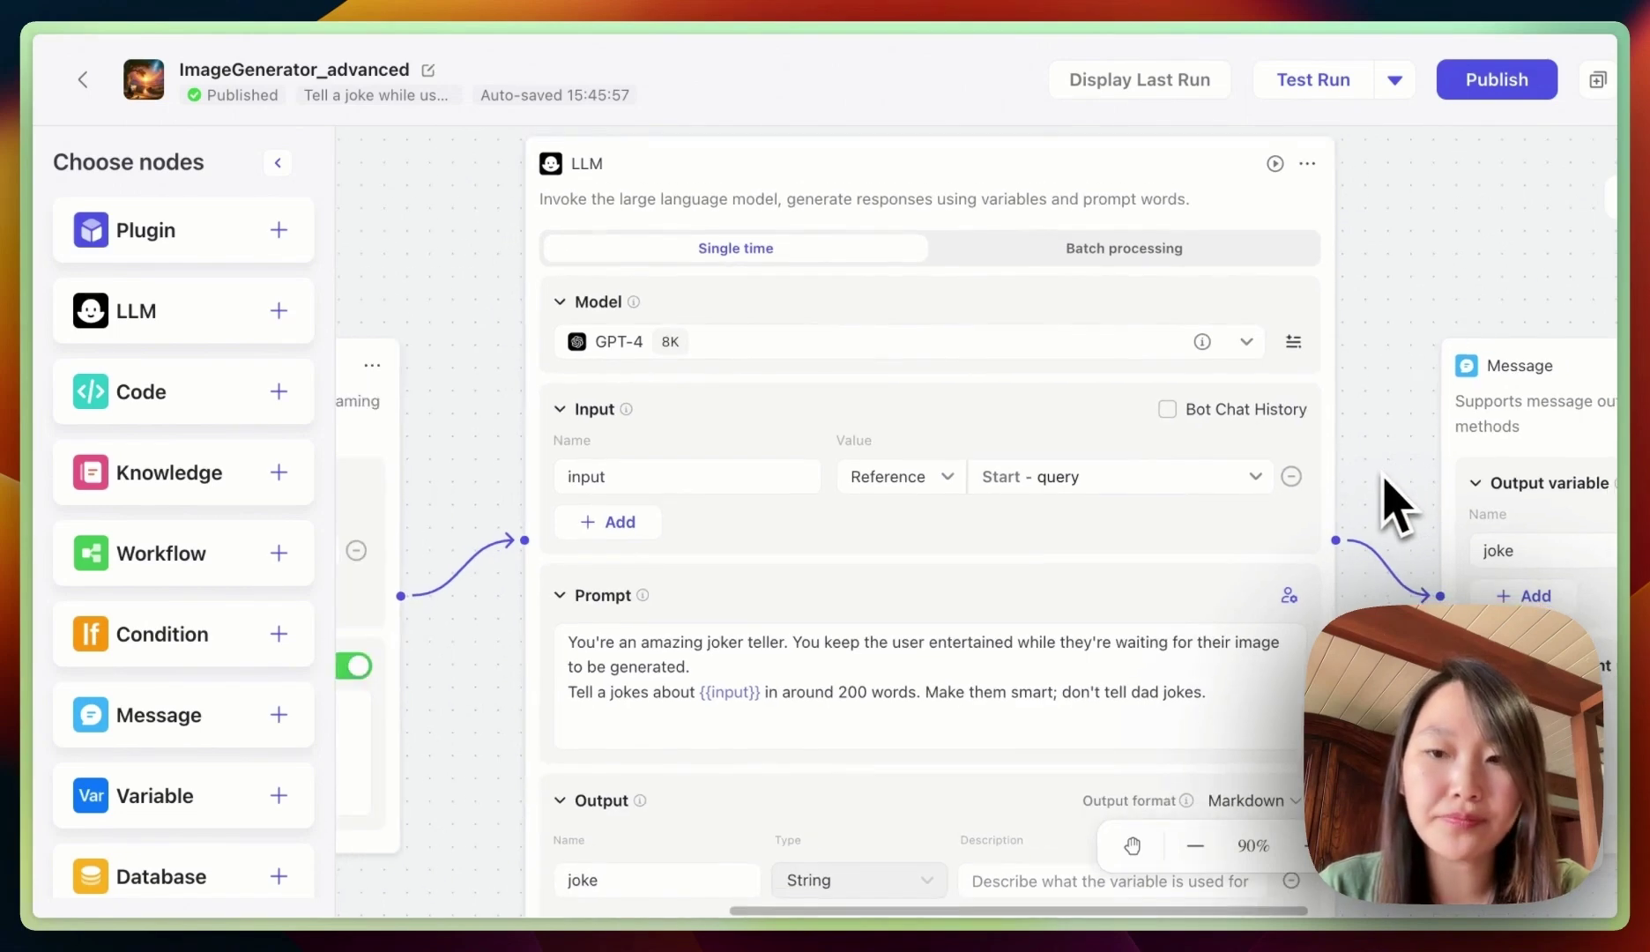
scroll(1383, 479, right, 10)
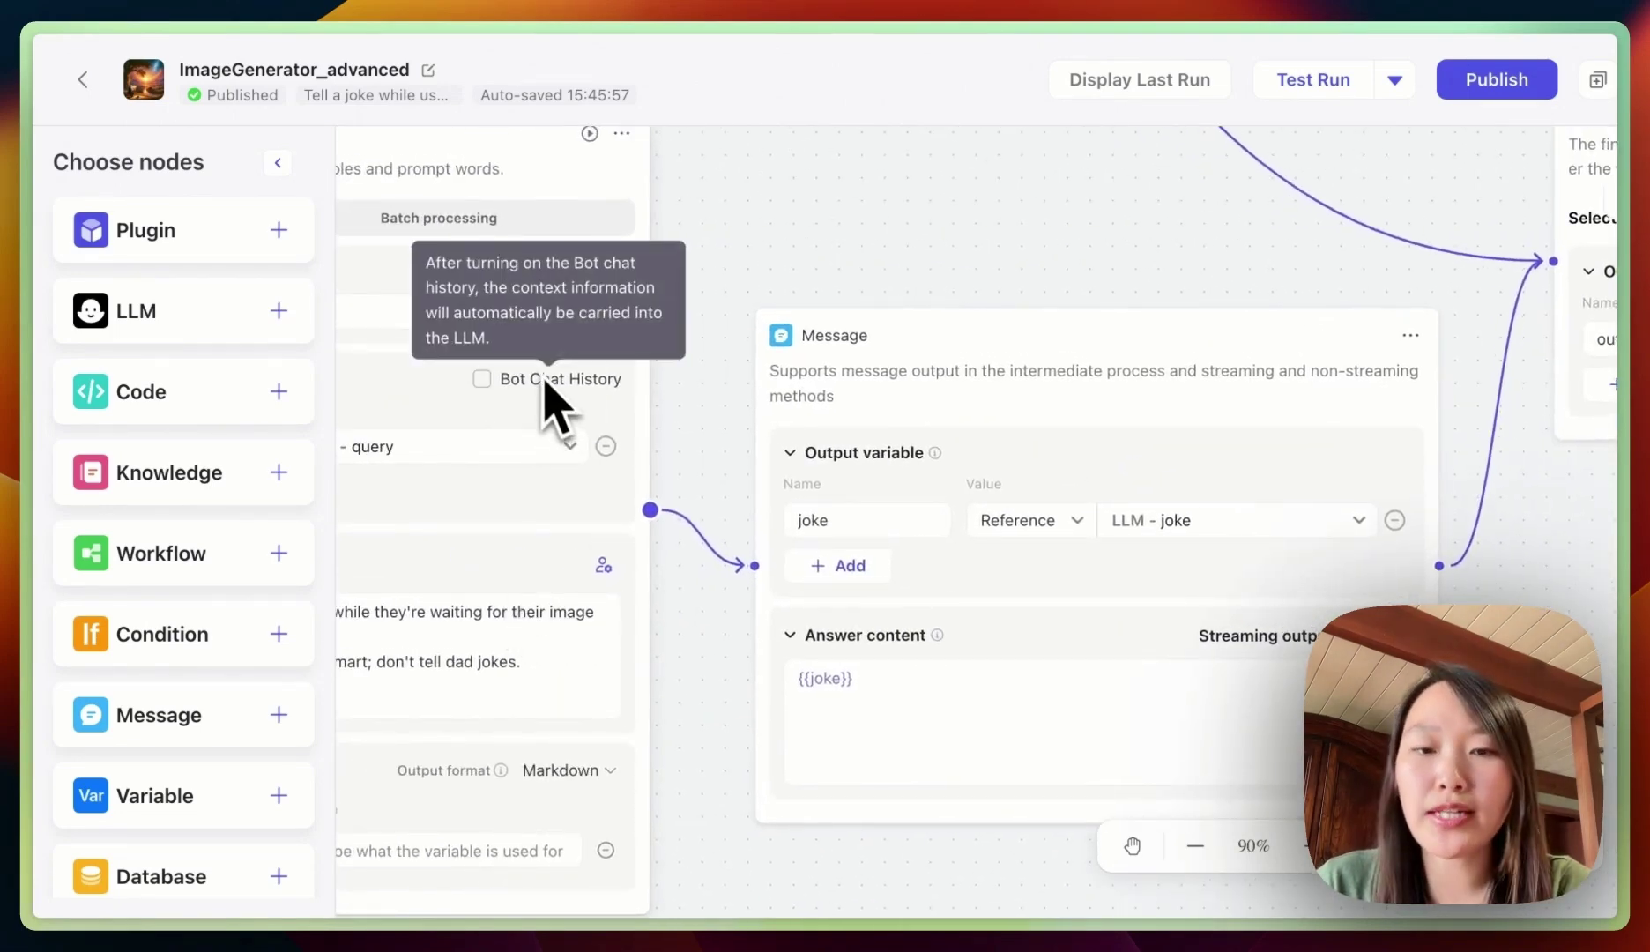
scroll(1047, 732, right, 2)
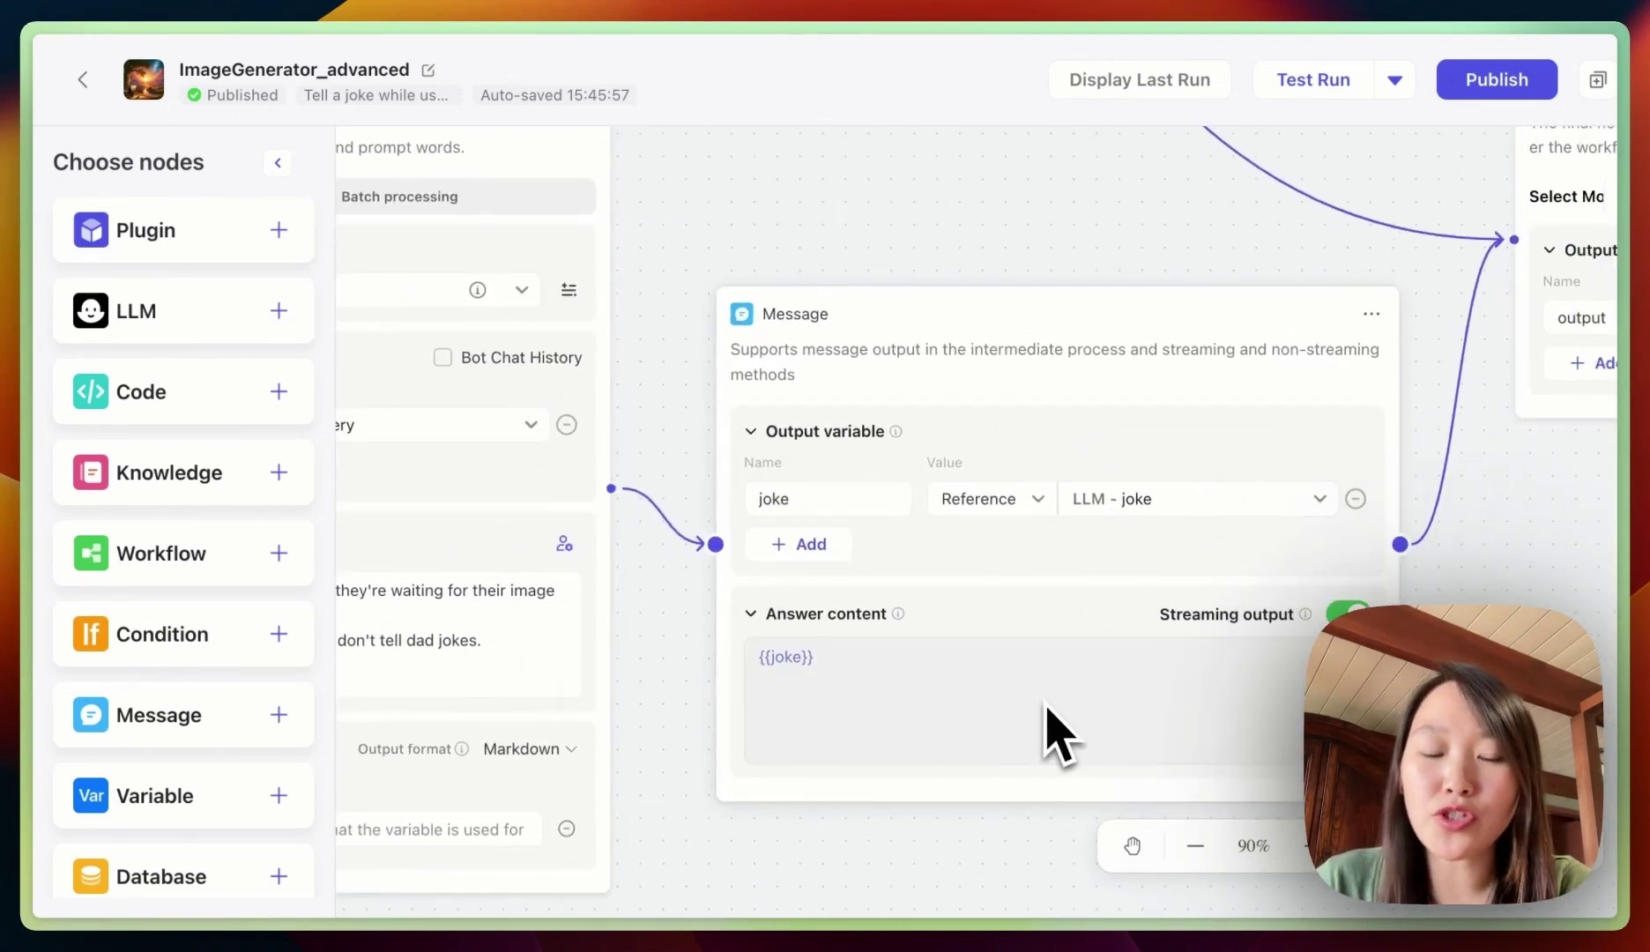
scroll(987, 739, right, 2)
scroll(987, 740, up, 2)
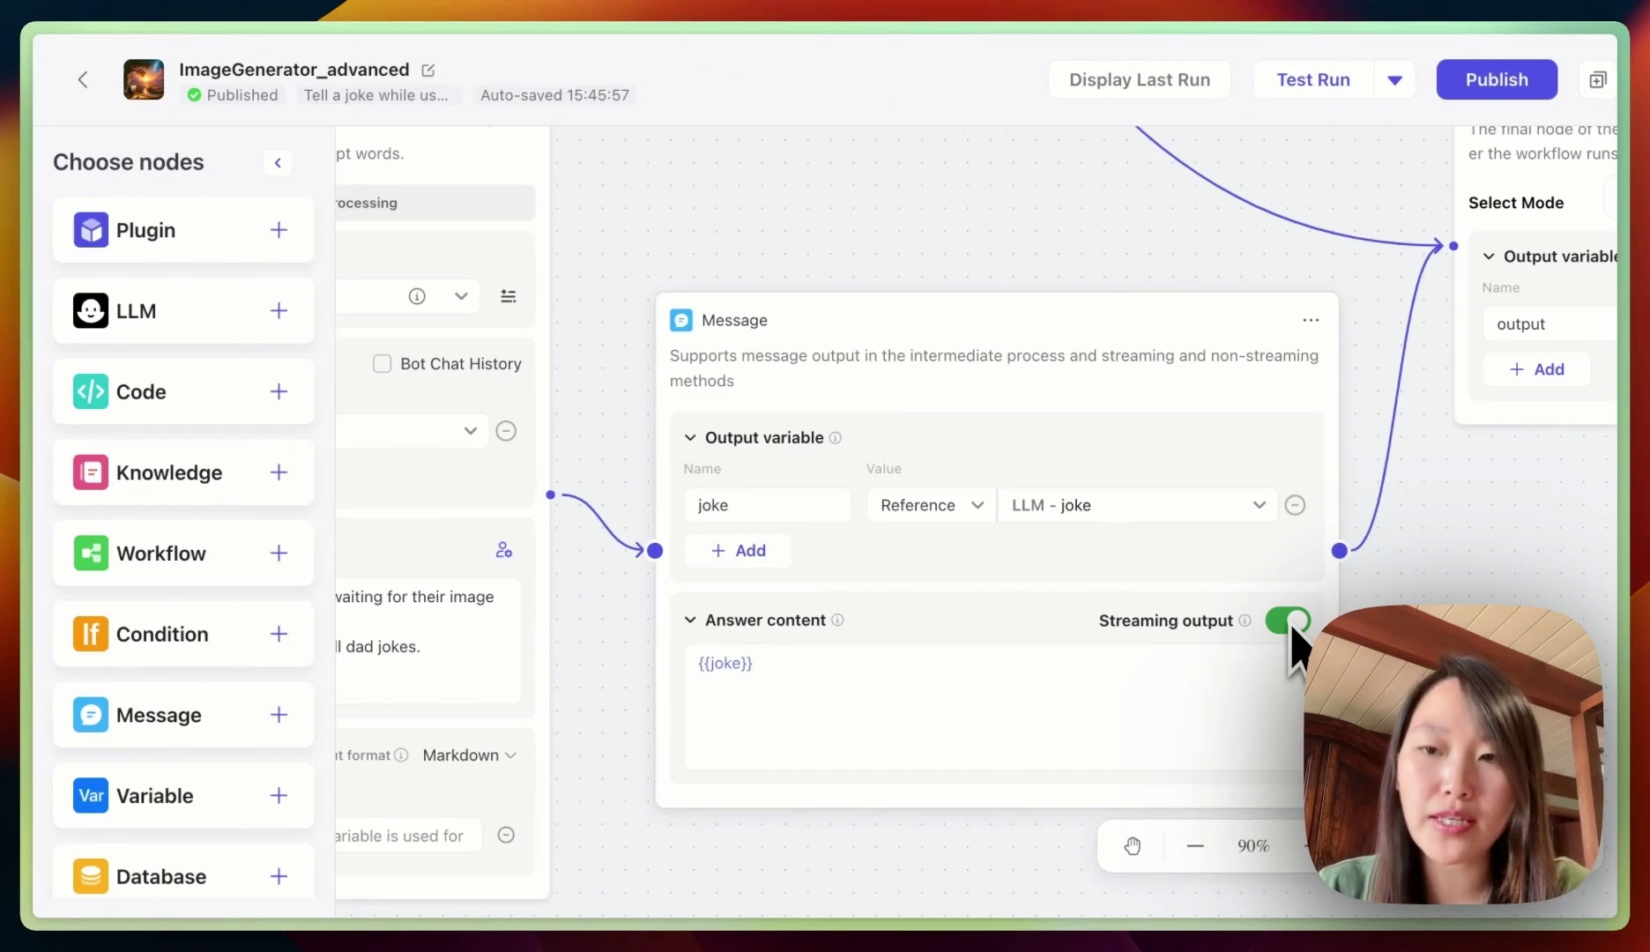
scroll(1435, 534, down, 5)
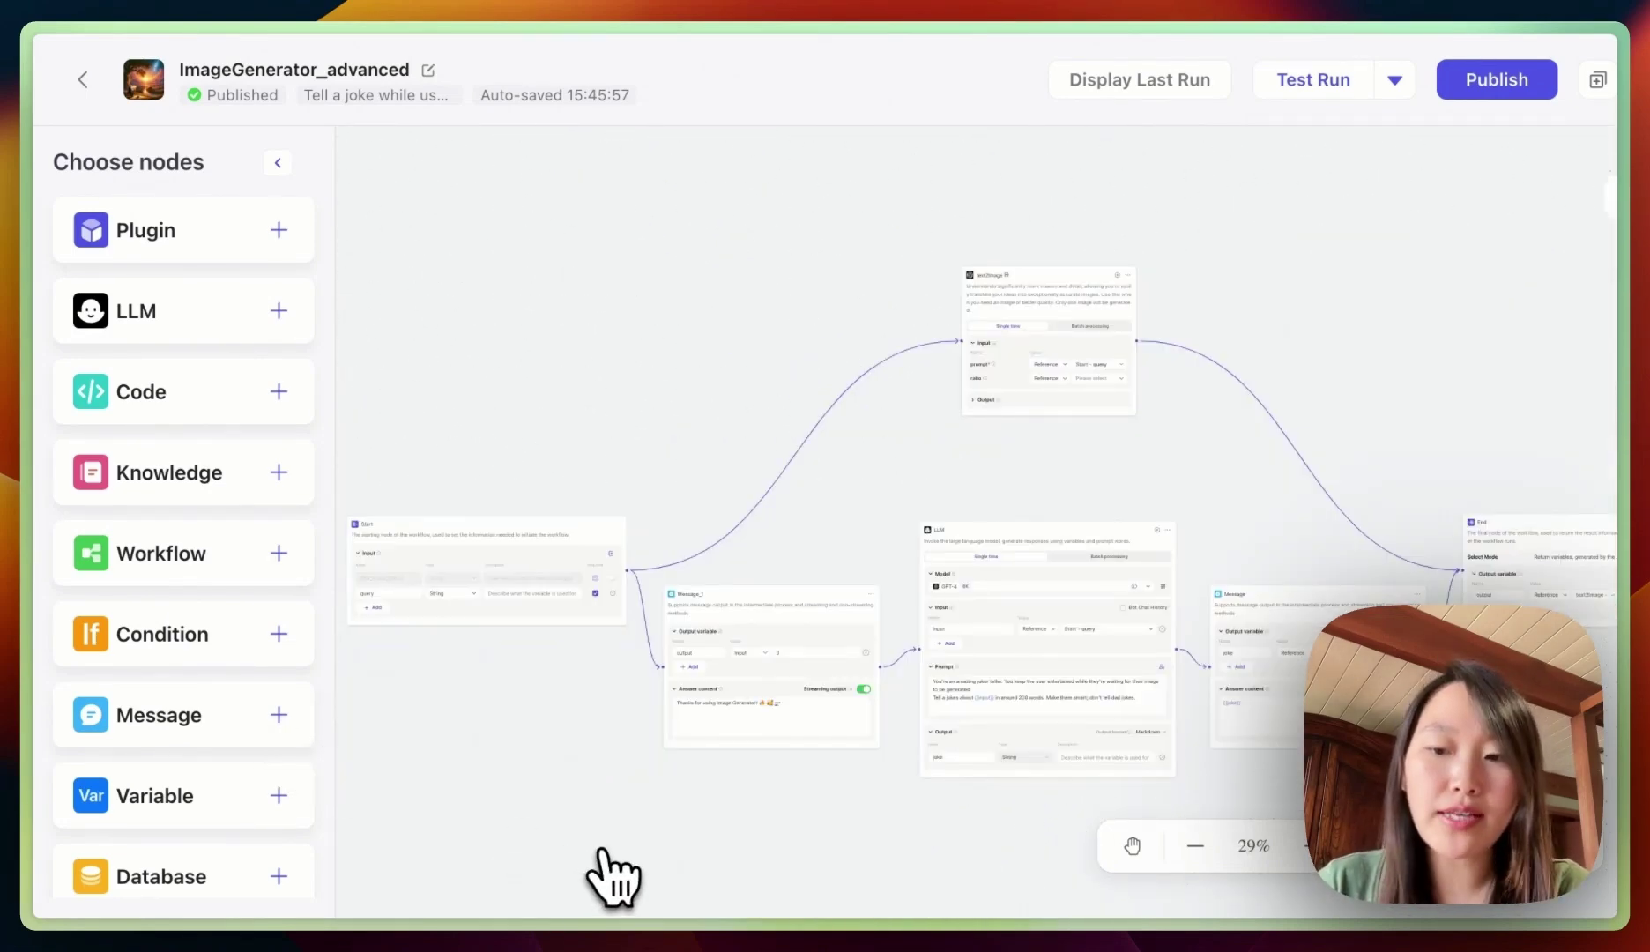